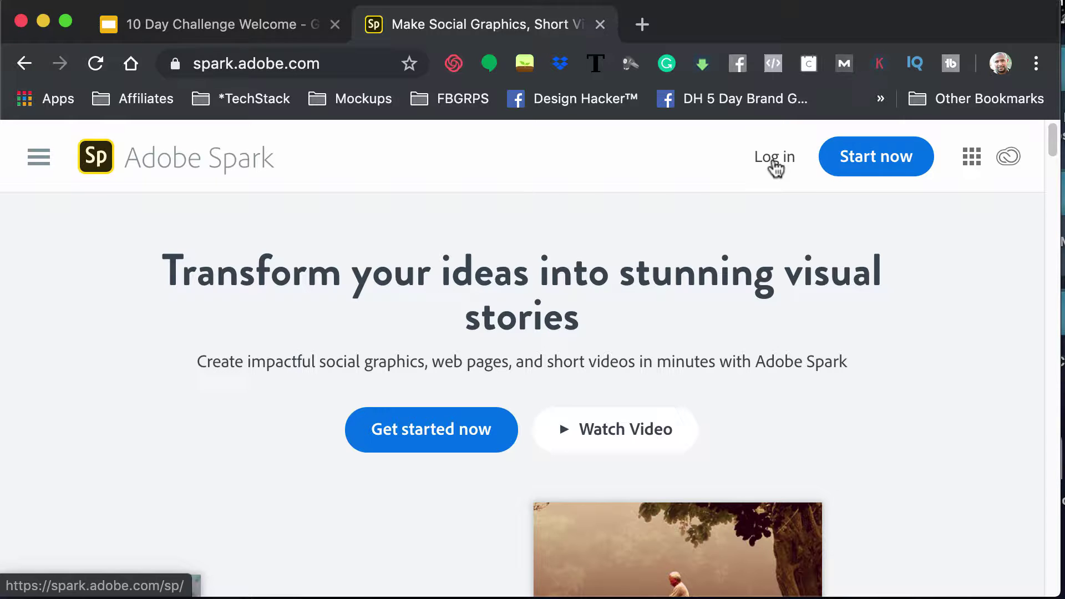
- Log in to Adobe Spark with a Google account to reach the Projects dashboard
click(774, 162)
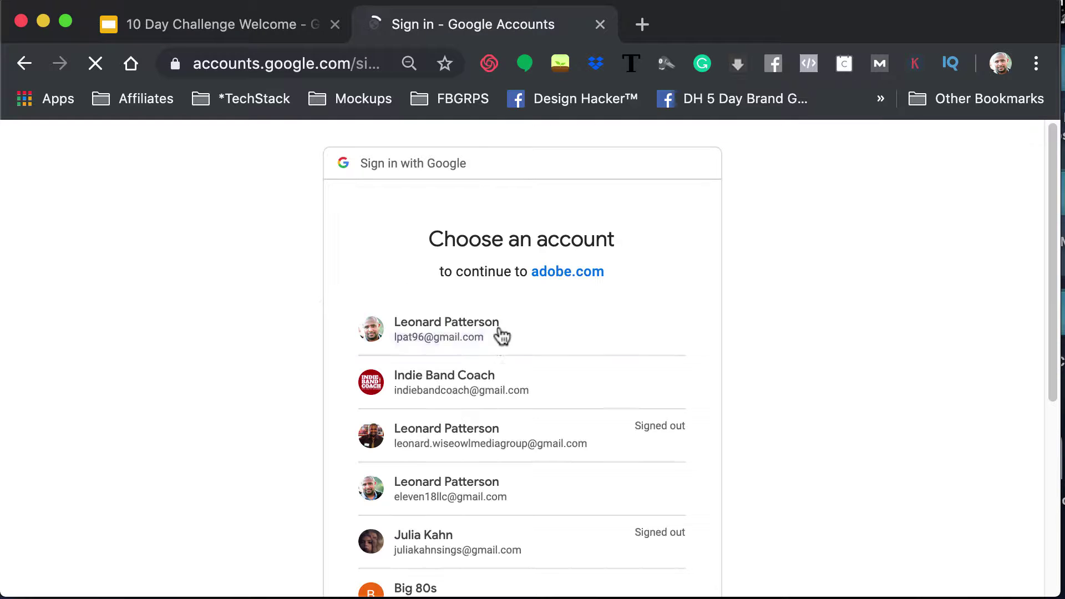
click(476, 378)
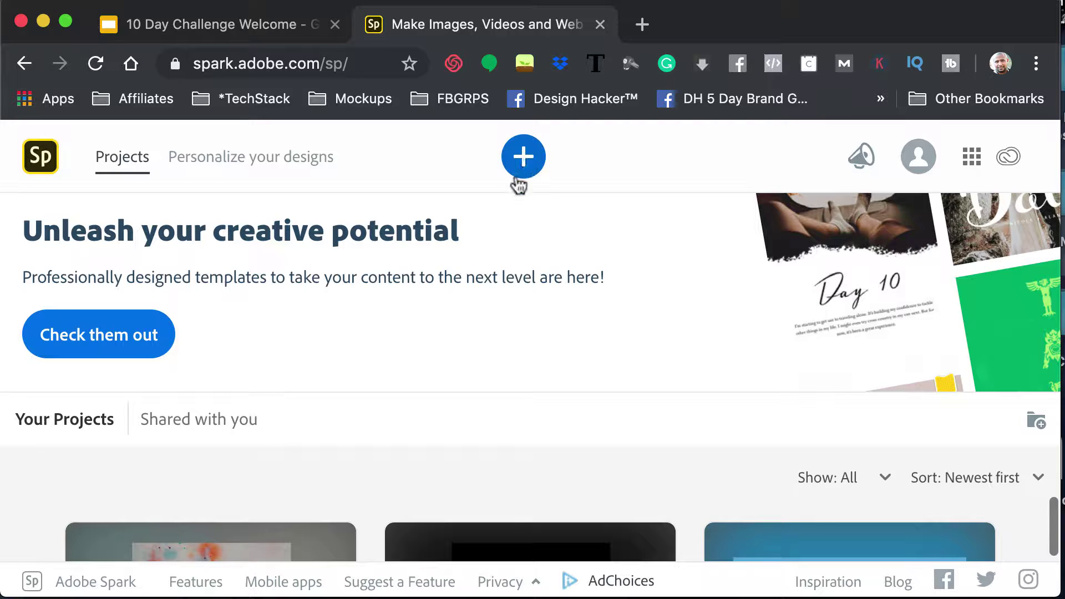
- Start a new project and browse the Graphics templates
click(523, 161)
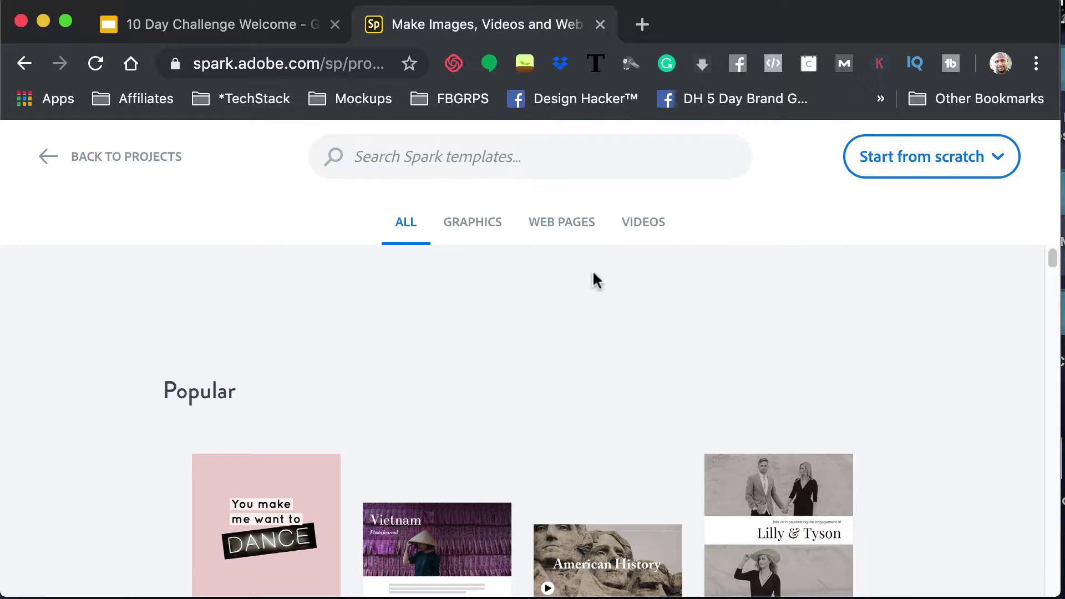
scroll(592, 277, down, 2)
click(484, 225)
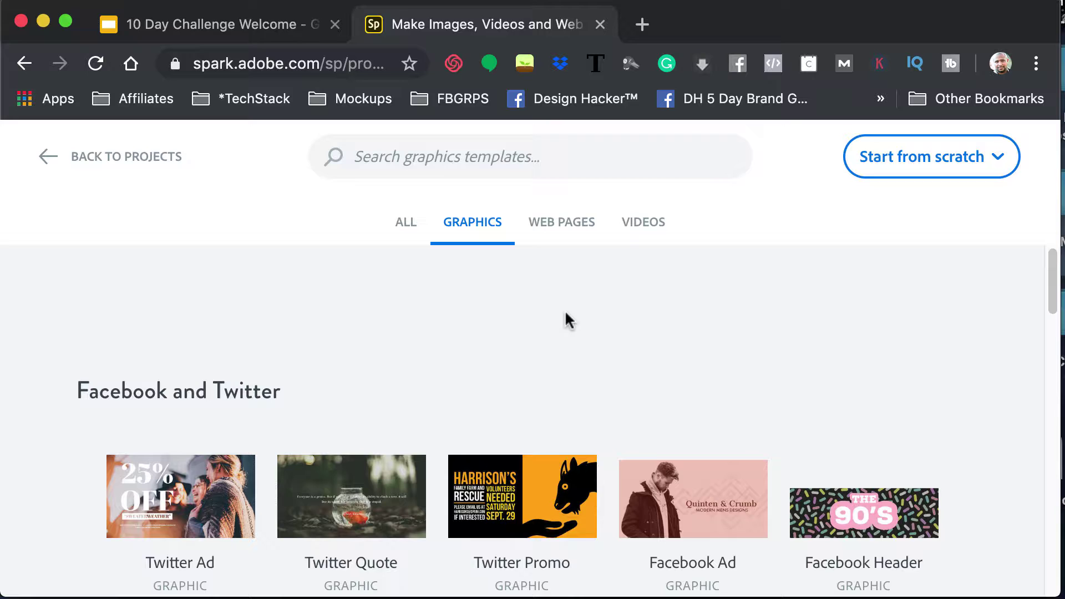
scroll(574, 321, down, 5)
scroll(580, 316, down, 1)
mouse_move(620, 376)
scroll(620, 375, down, 1)
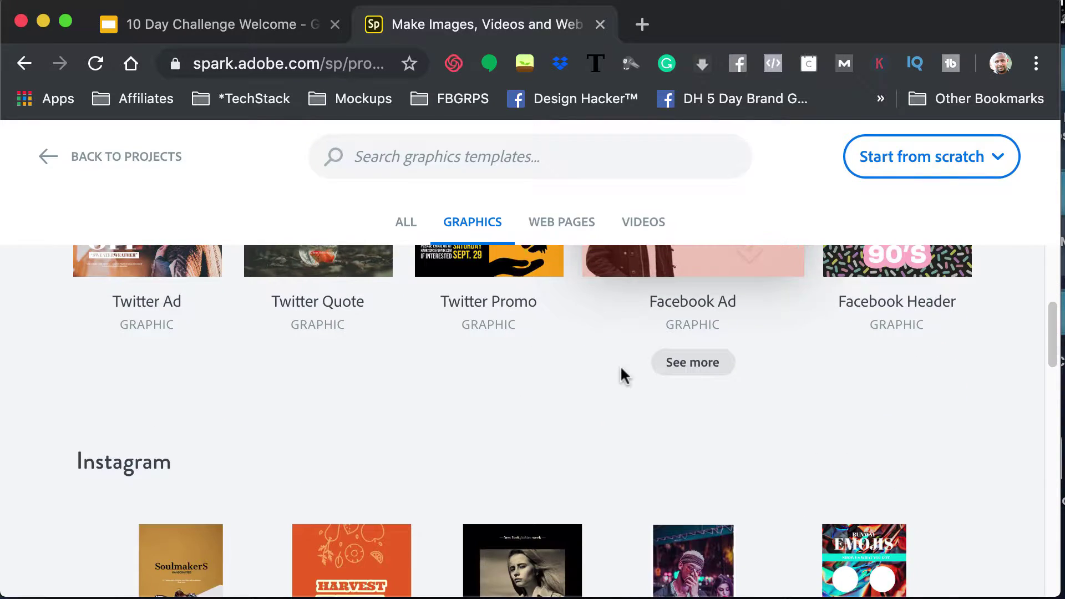
scroll(620, 375, up, 2)
scroll(622, 377, down, 5)
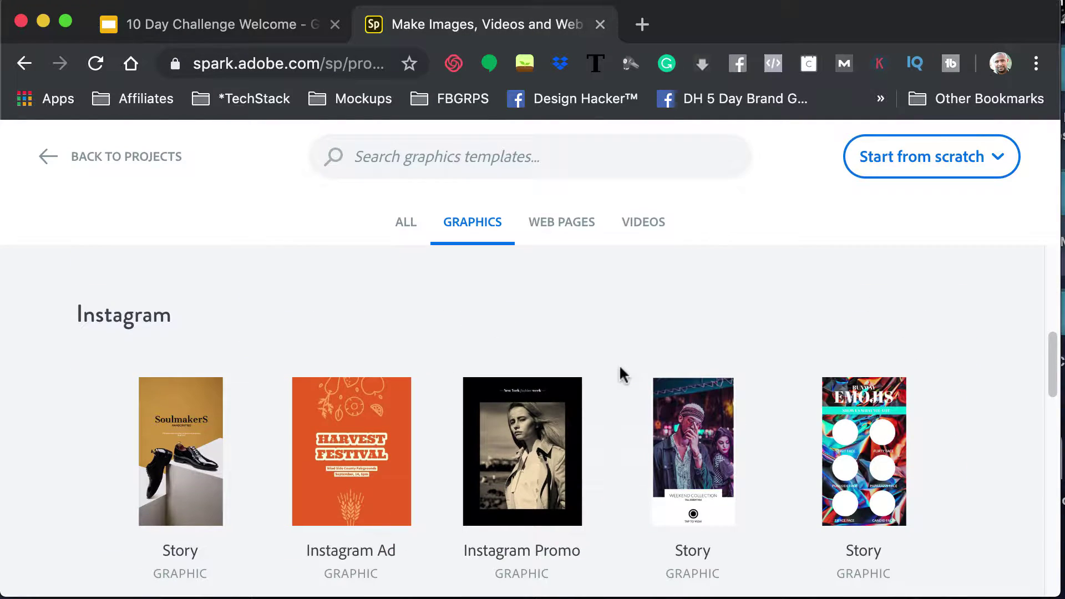
scroll(619, 364, down, 2)
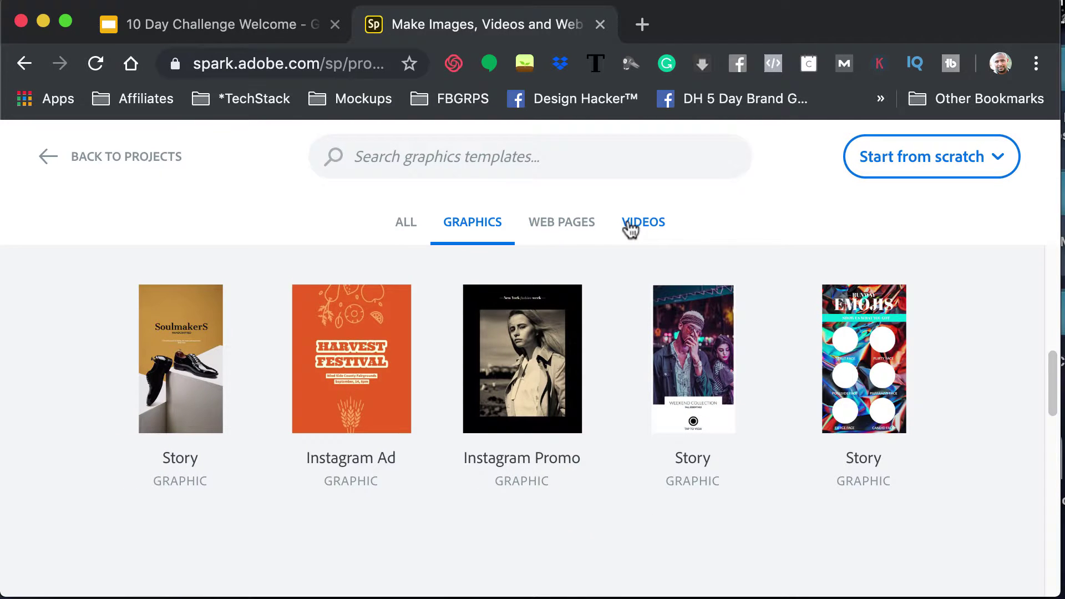
- Browse the Video templates, then show the Start from scratch options
click(631, 227)
scroll(601, 340, down, 3)
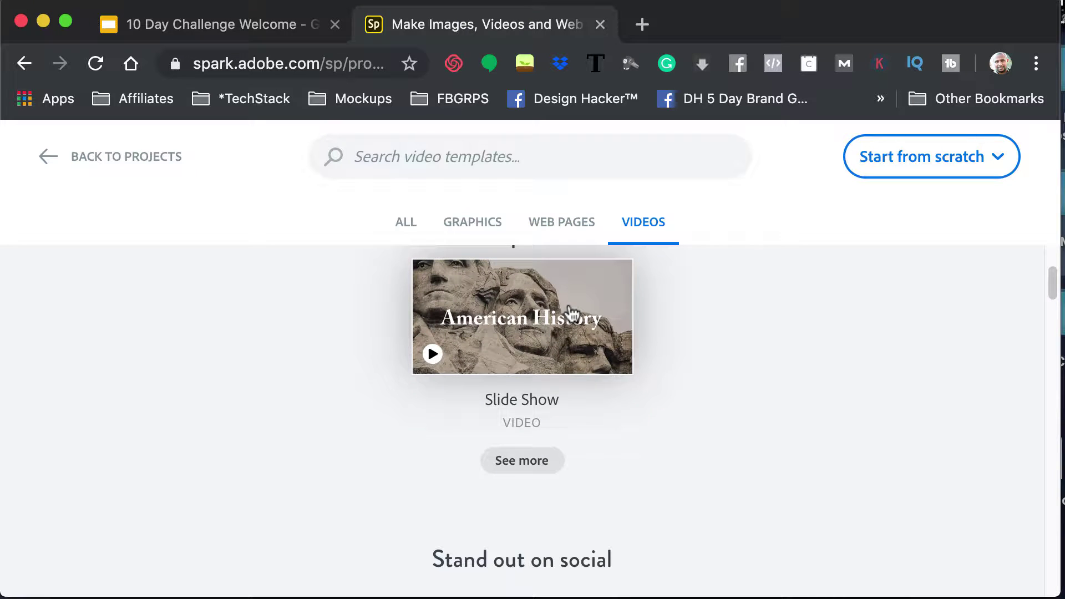
scroll(608, 363, down, 1)
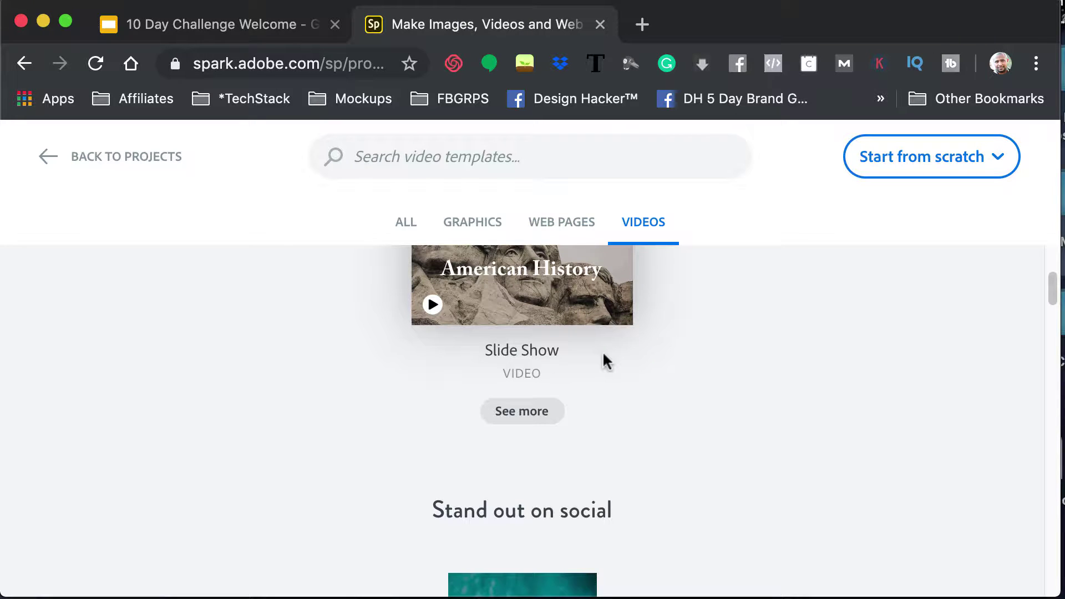
scroll(600, 374, down, 5)
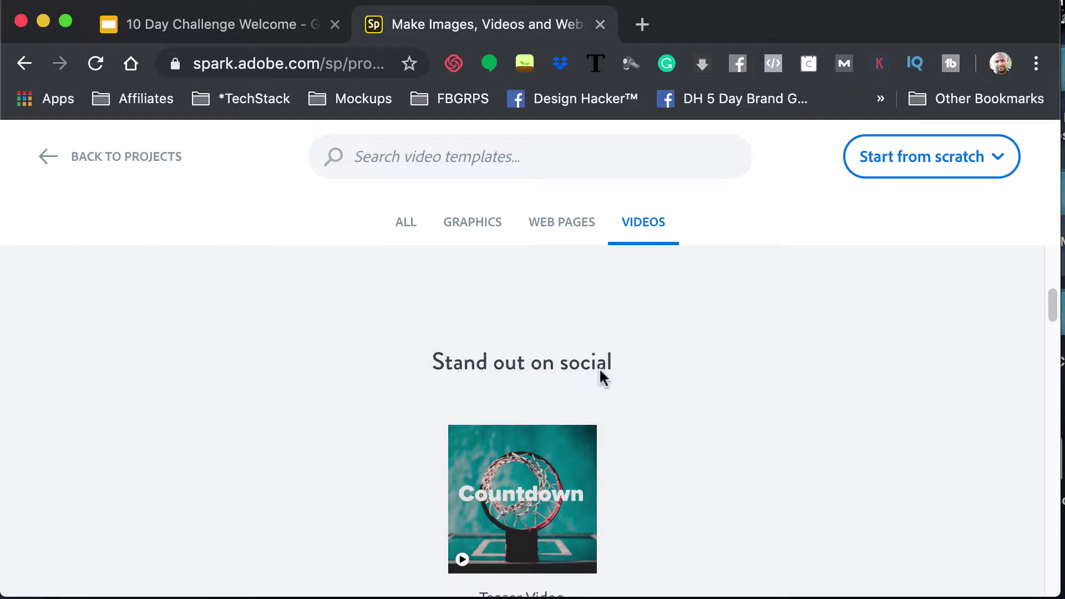
scroll(558, 368, down, 7)
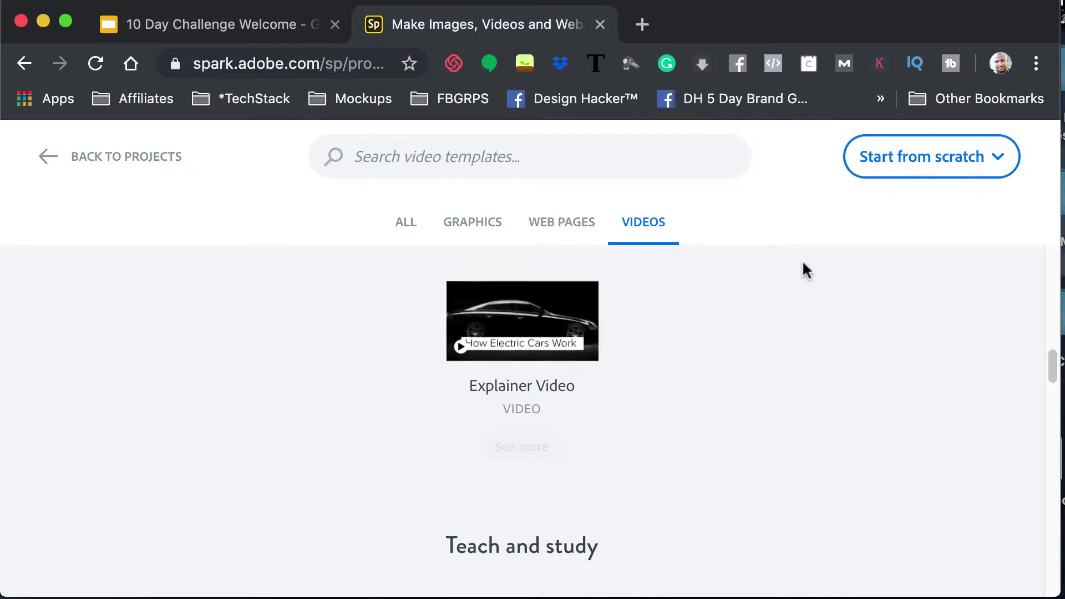
scroll(763, 254, up, 5)
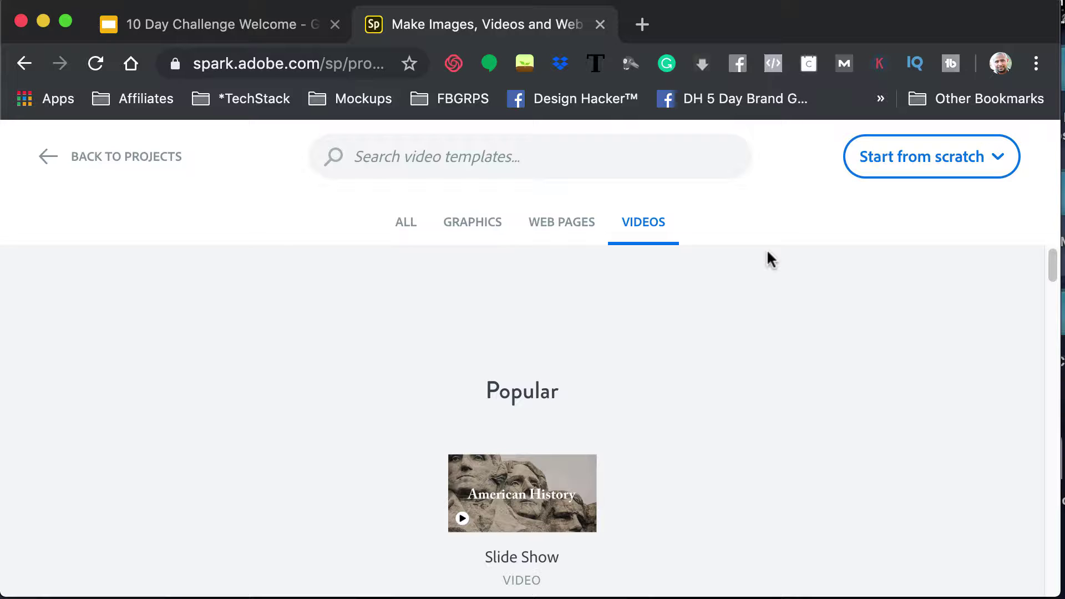
click(924, 160)
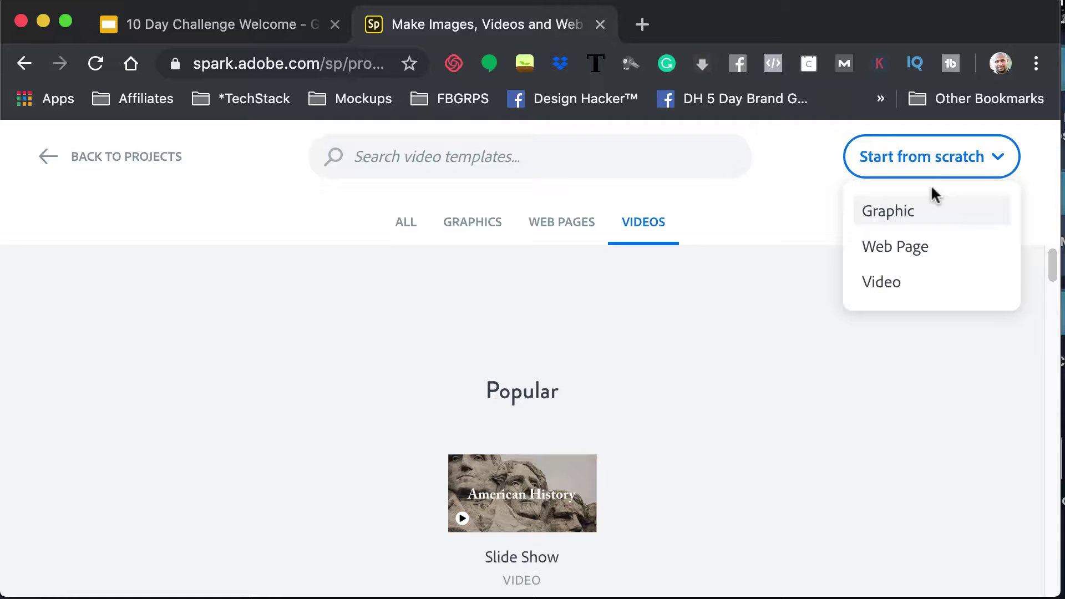
- Start a blank Video project titled 'Video Maker'
click(891, 277)
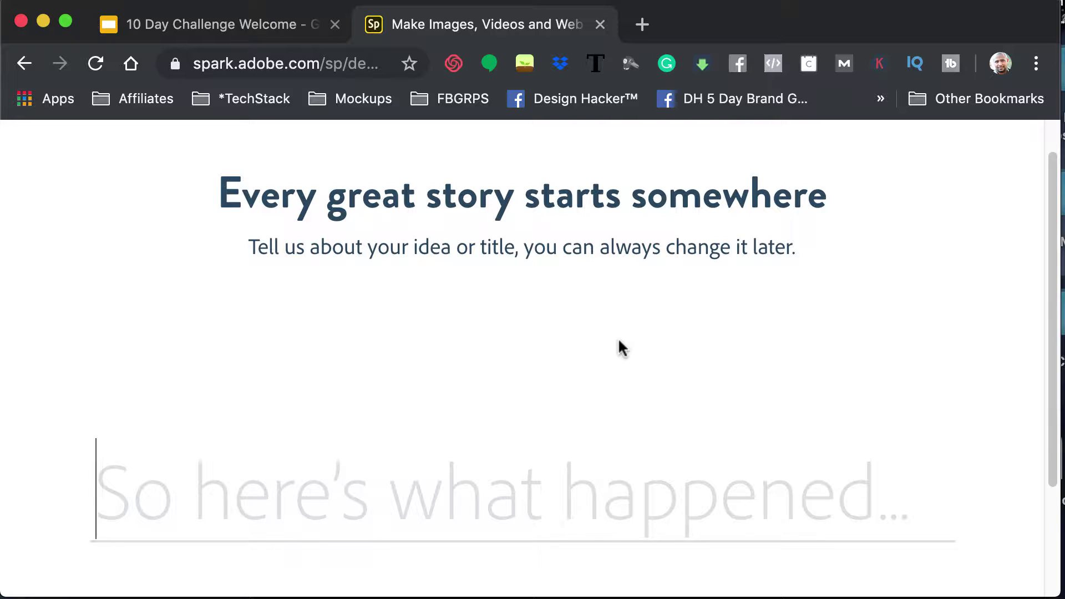
text(Video)
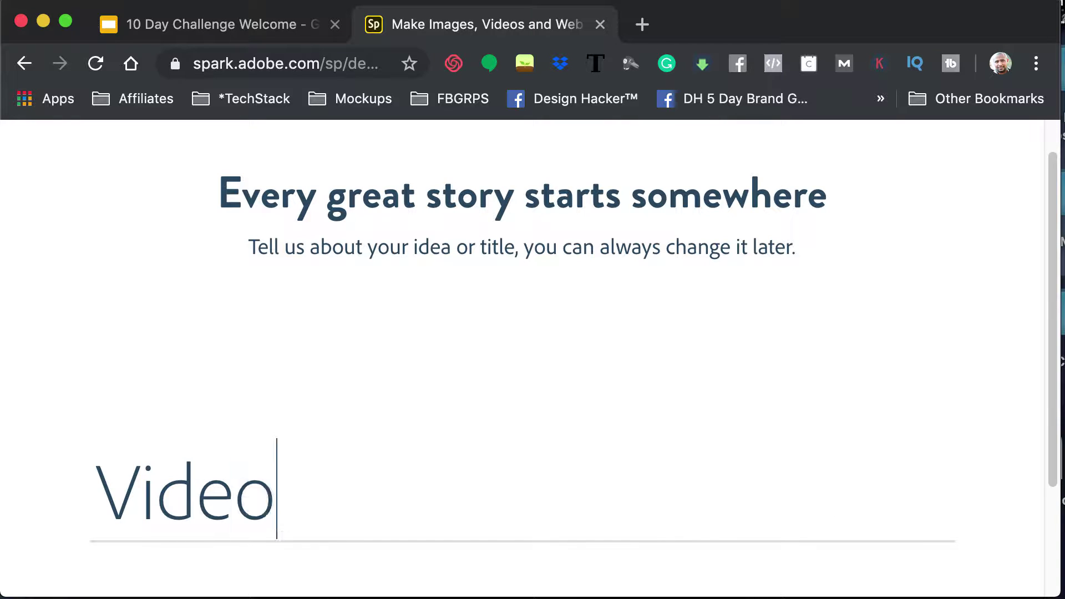
text( Maker)
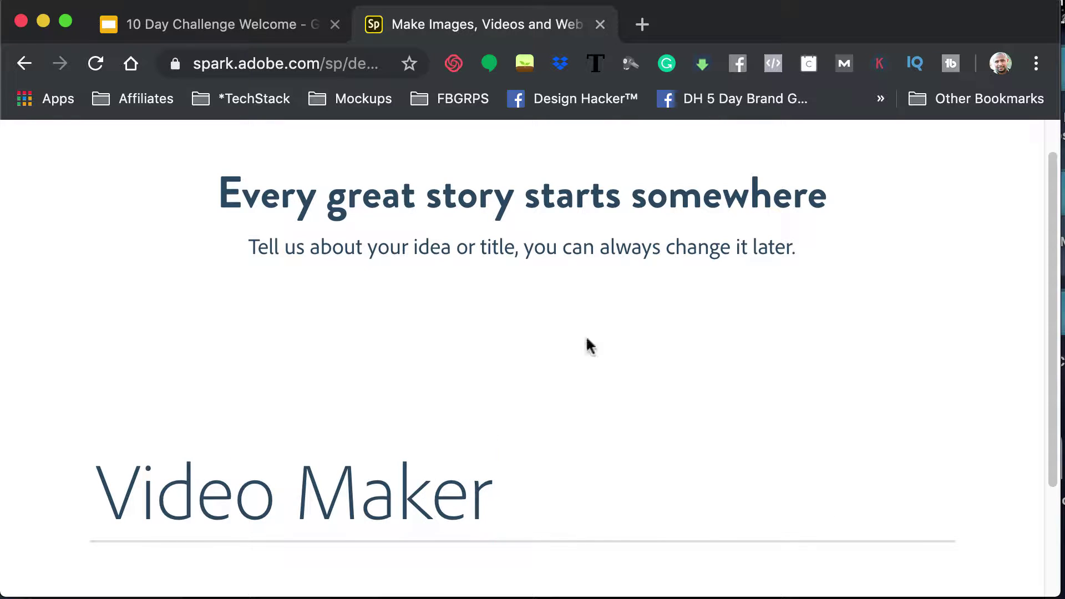
scroll(601, 308, down, 3)
click(536, 509)
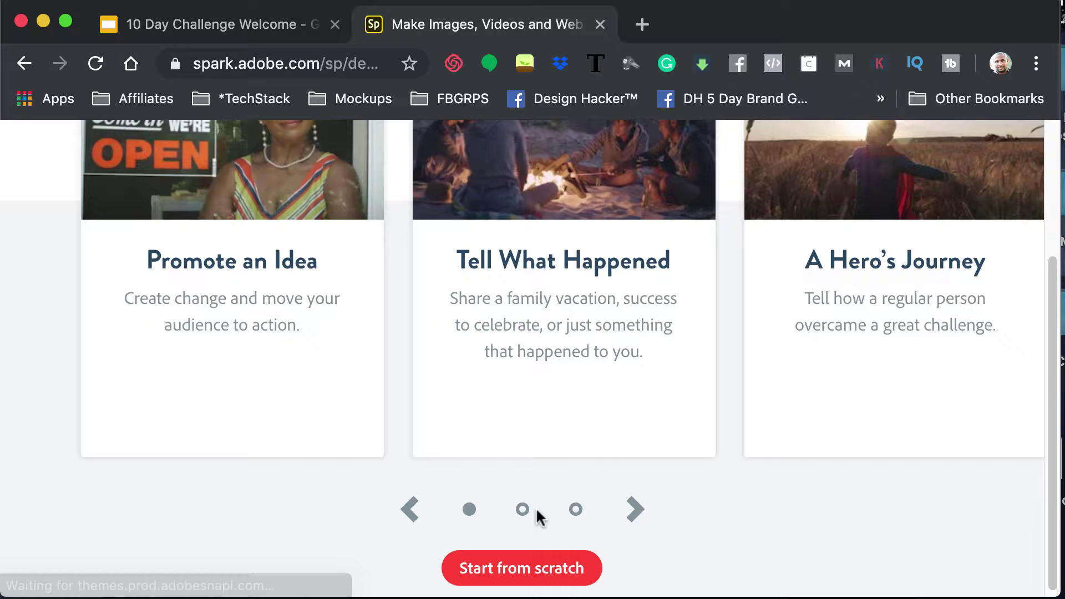
- Pick the Make Up My Own story template to open the video editor
scroll(533, 482, up, 2)
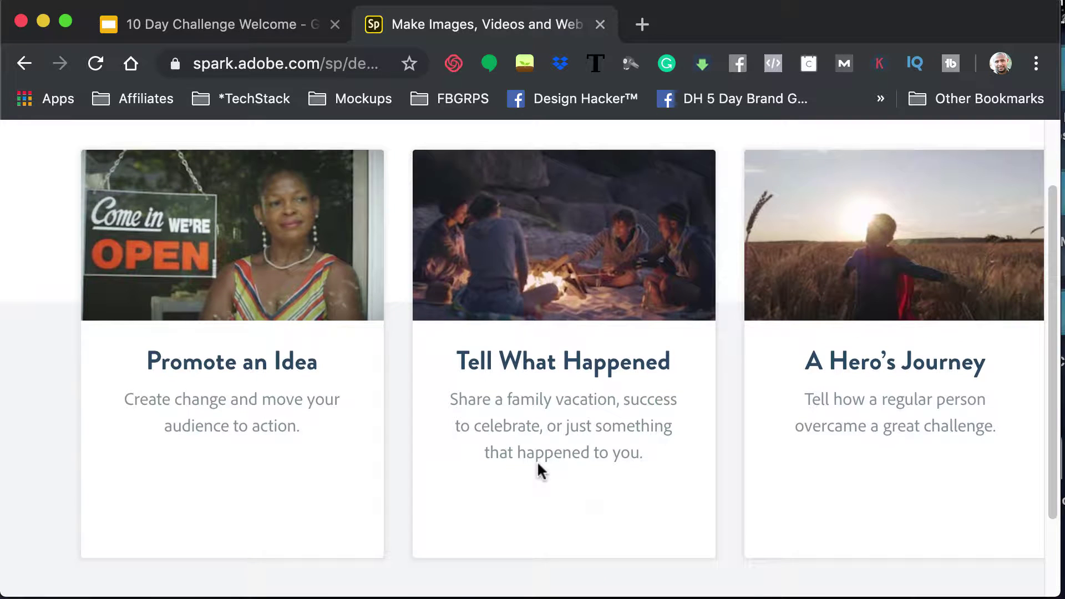
mouse_move(317, 381)
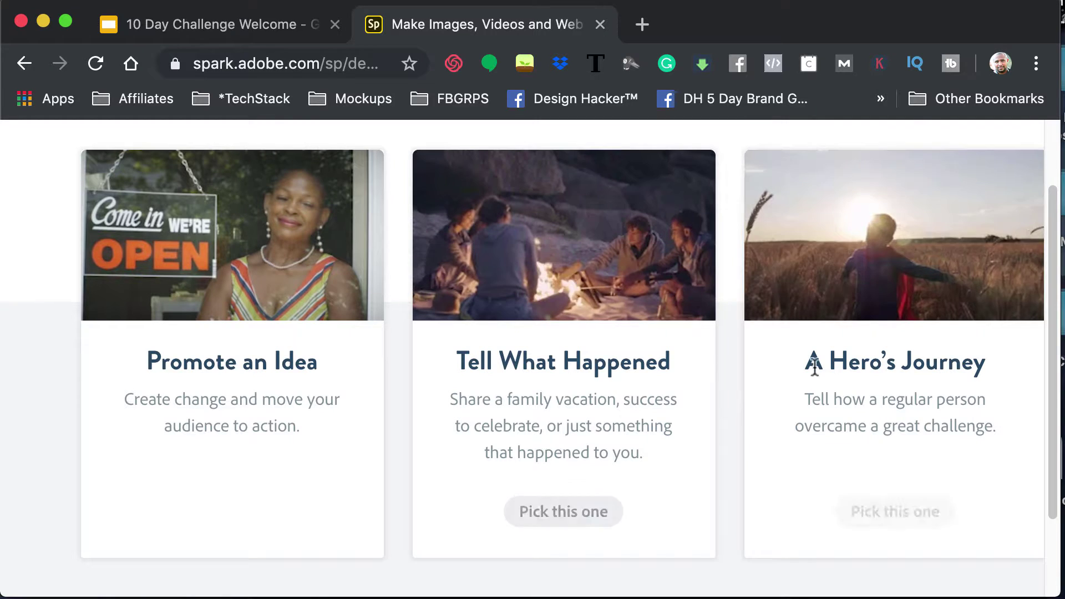
scroll(712, 447, down, 1)
scroll(712, 445, down, 2)
scroll(712, 445, right, 15)
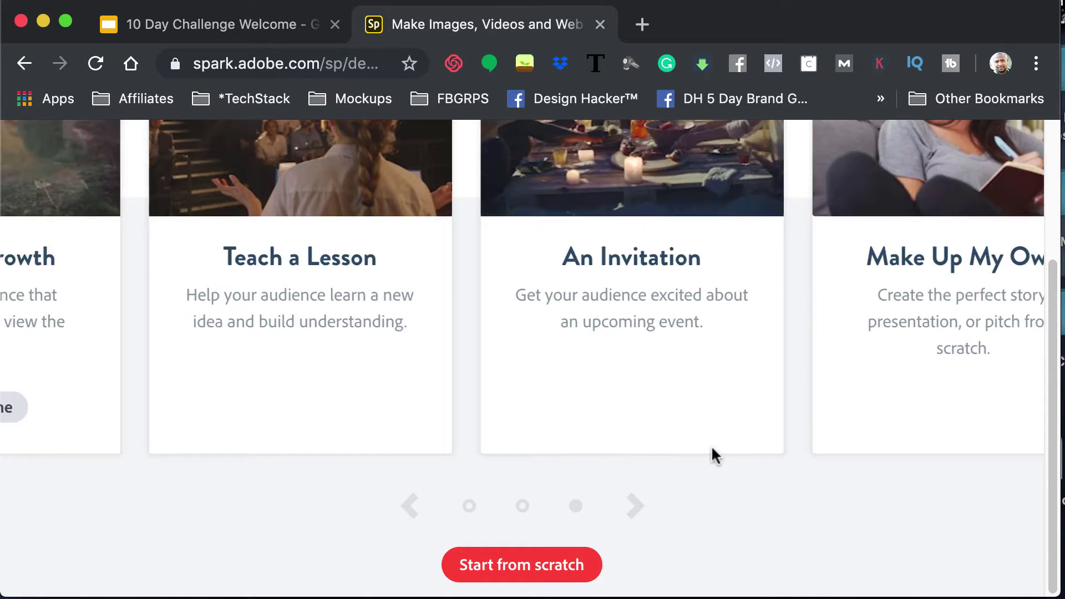
scroll(588, 370, left, 5)
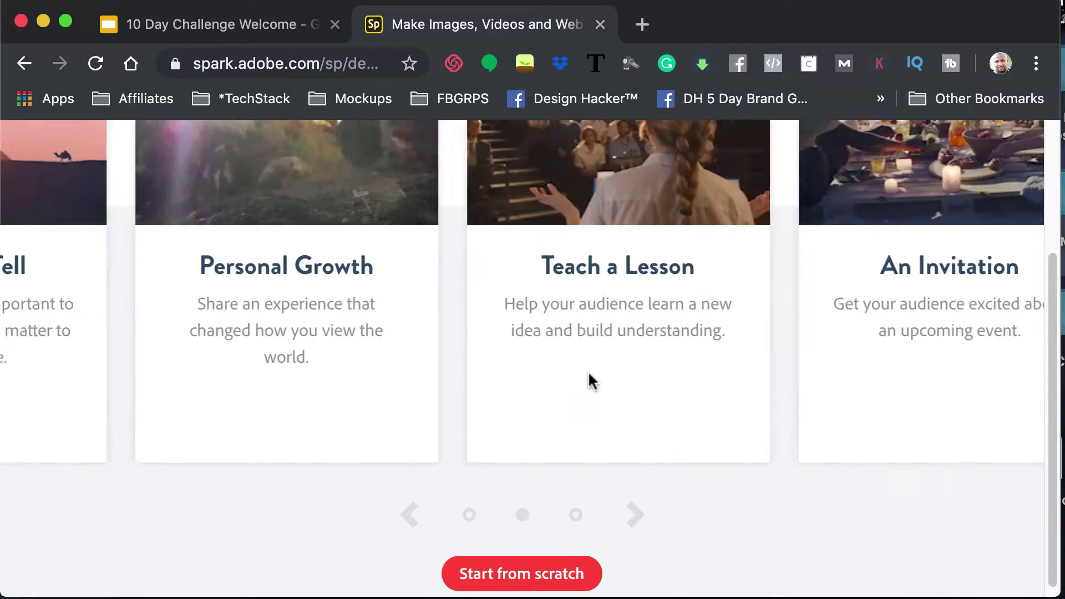
scroll(588, 371, right, 5)
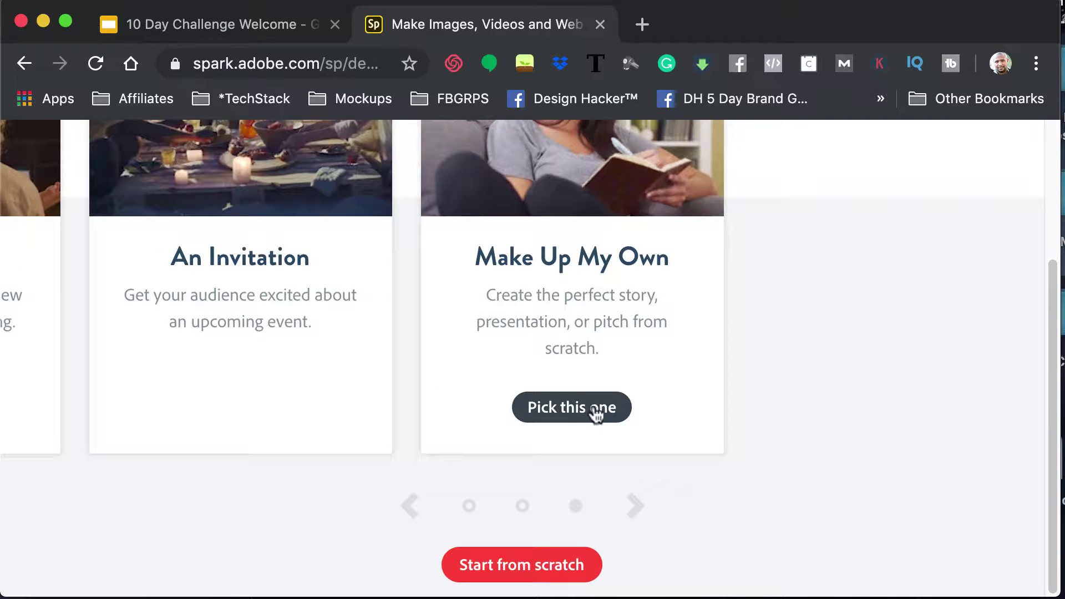
click(596, 413)
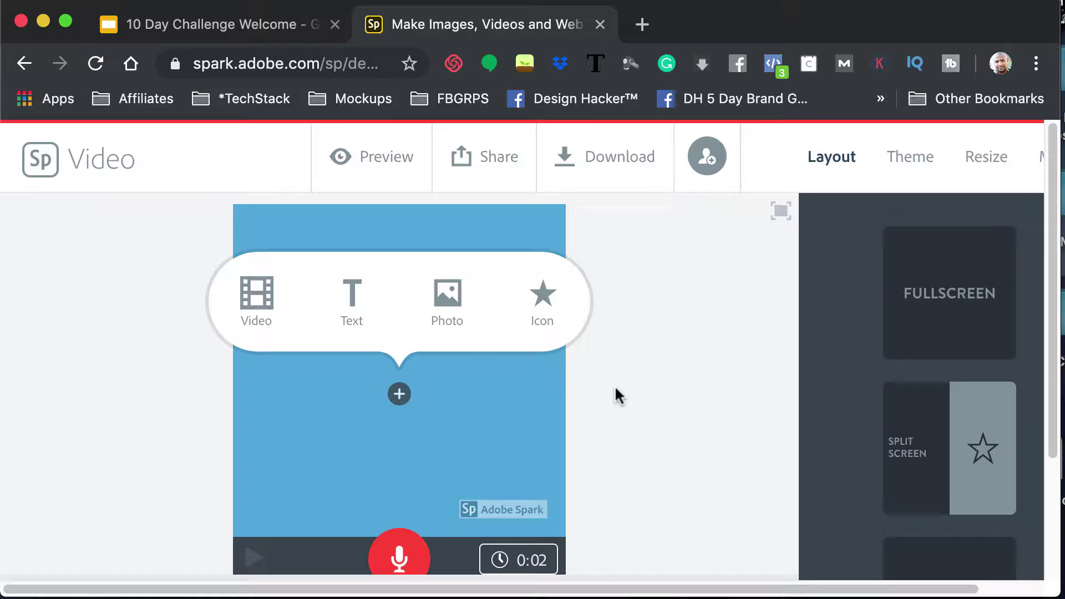
- Shrink the page view, look over the Credits and Outro slides, then return to slide 1
key(super+minus)
key(super+minus)
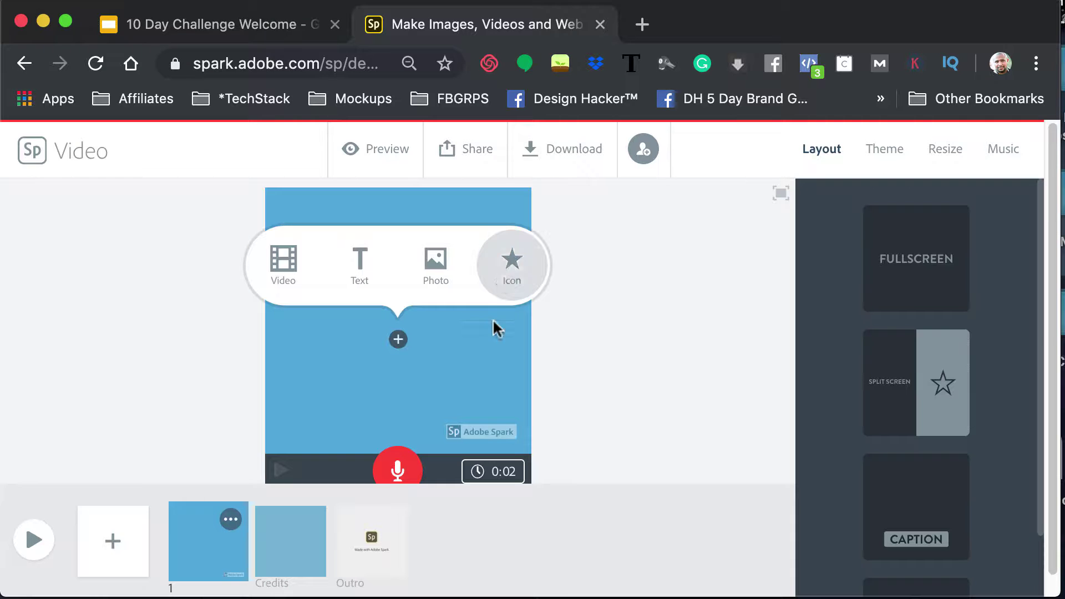
click(584, 388)
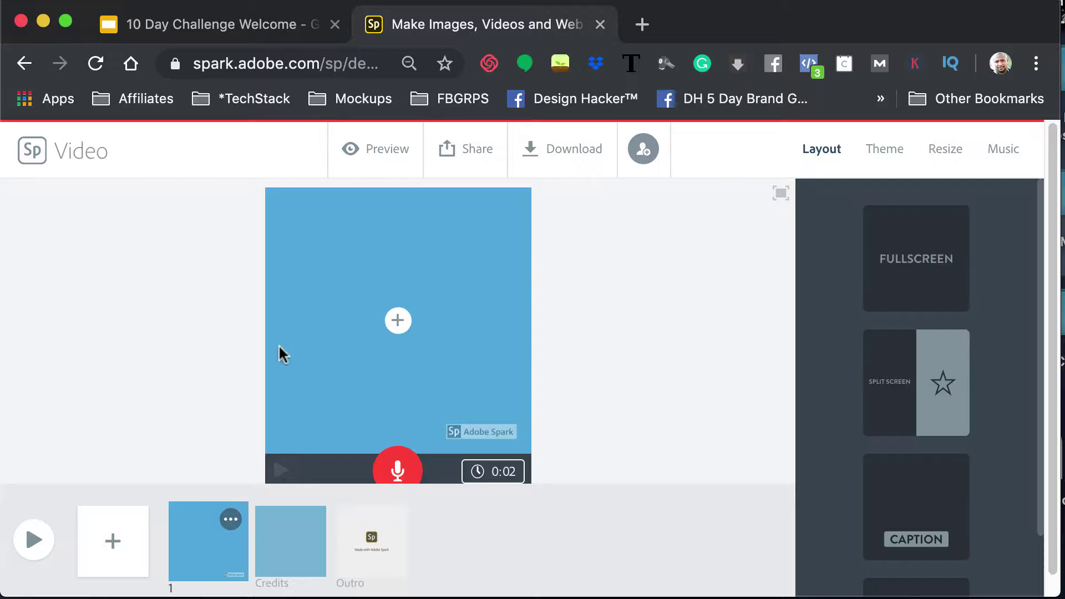
click(398, 320)
click(293, 544)
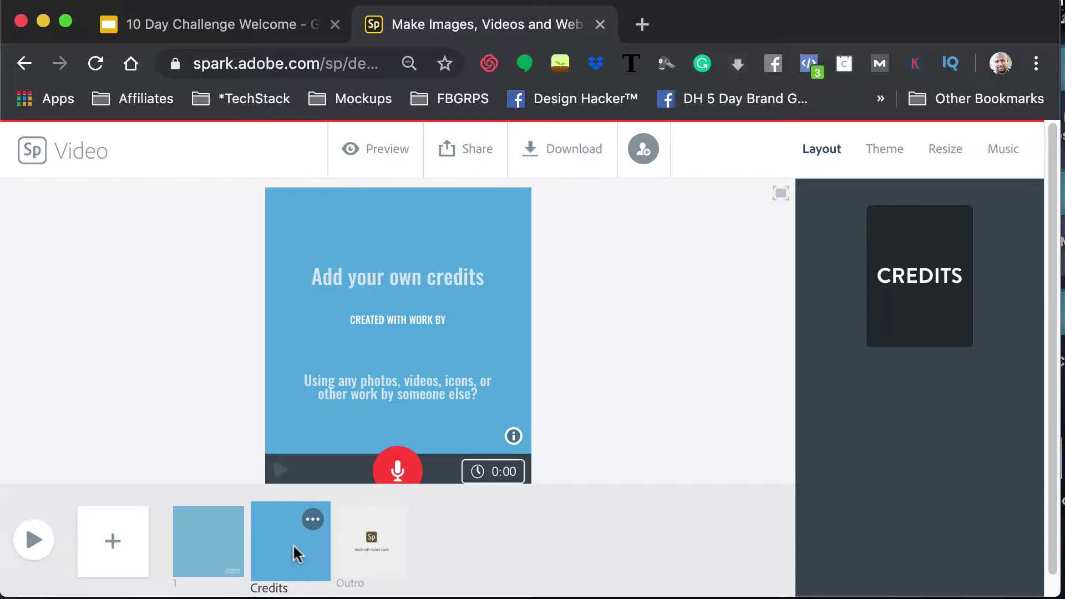
click(369, 541)
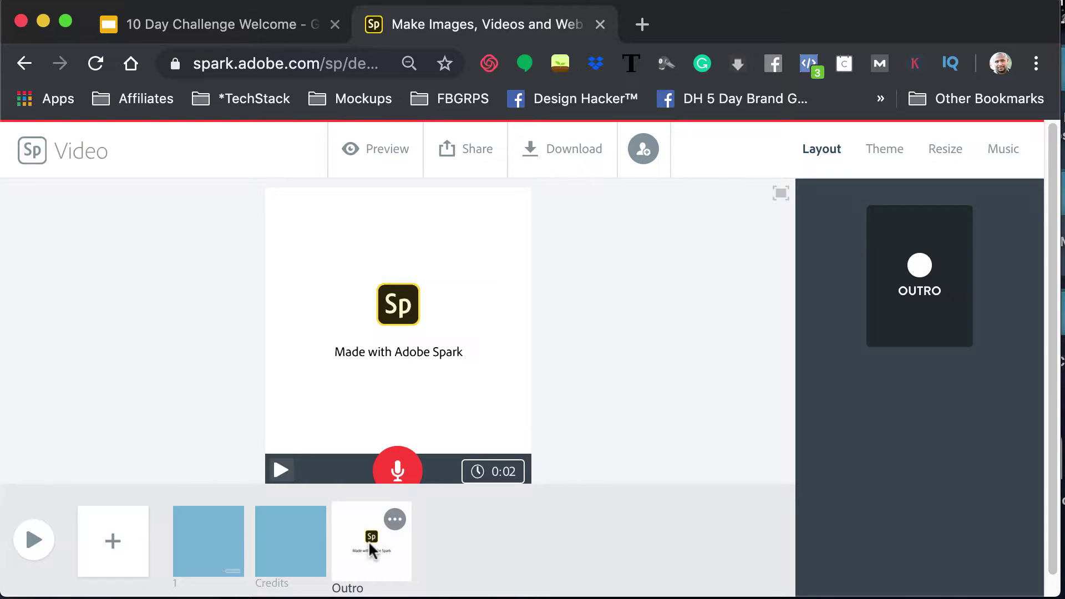
click(231, 549)
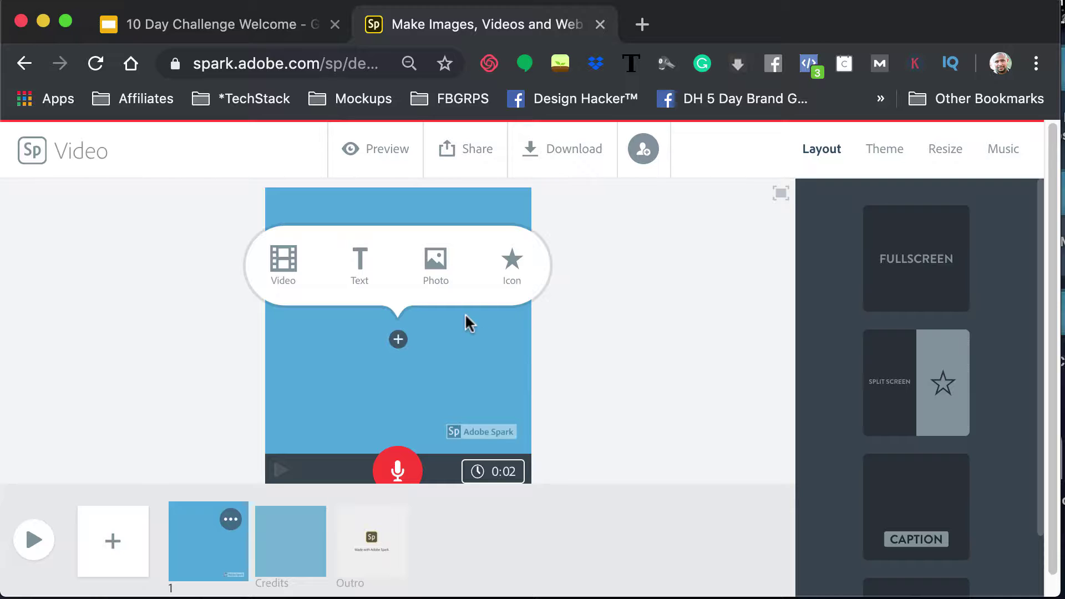
- Choose Photo on the first slide to show the Add photos sources
click(436, 271)
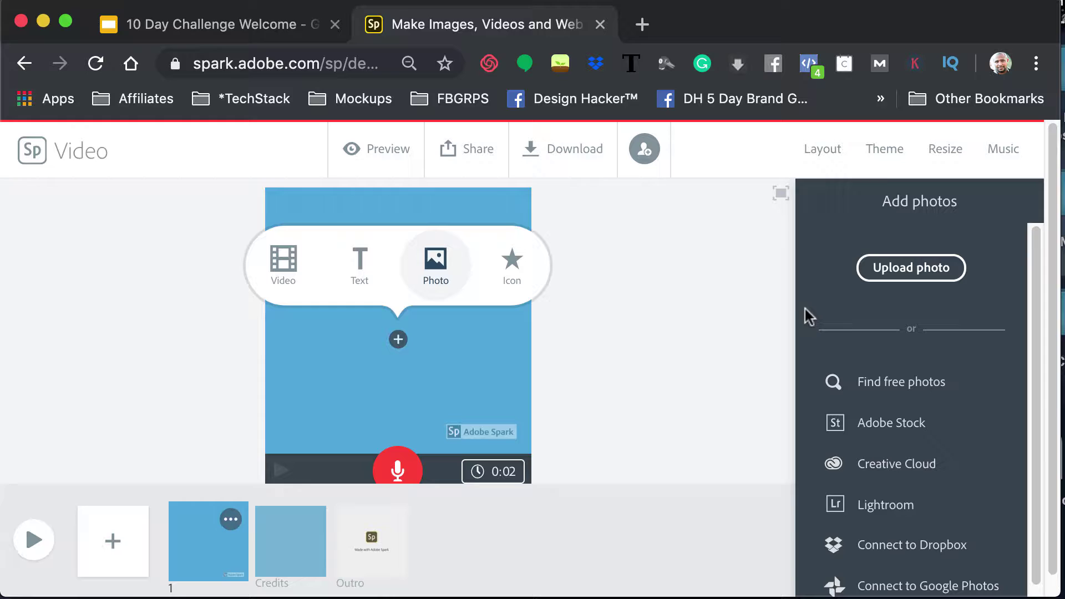
scroll(940, 334, down, 1)
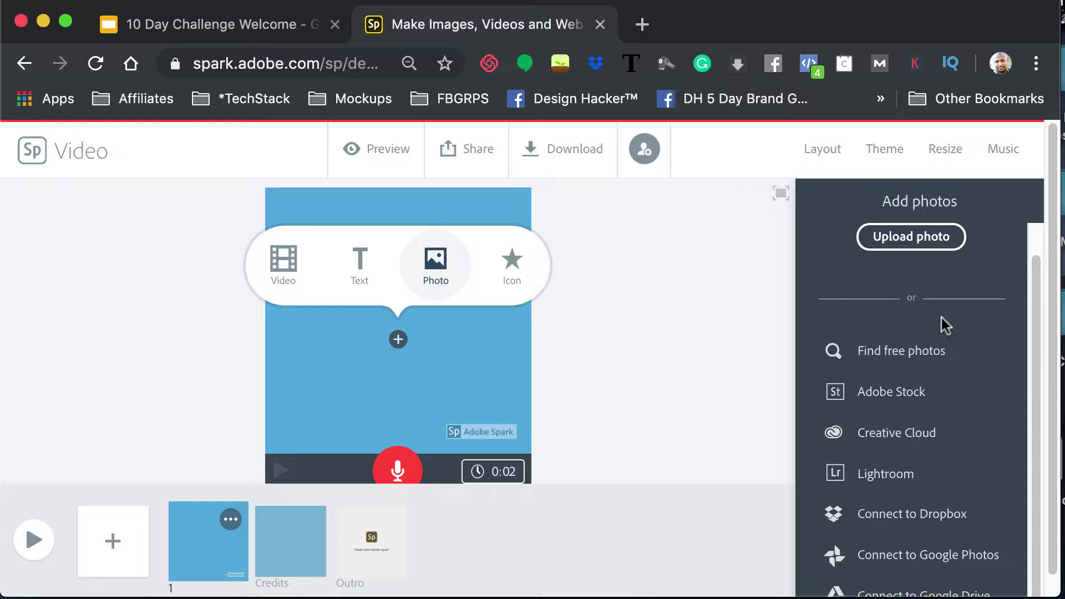
scroll(943, 322, down, 1)
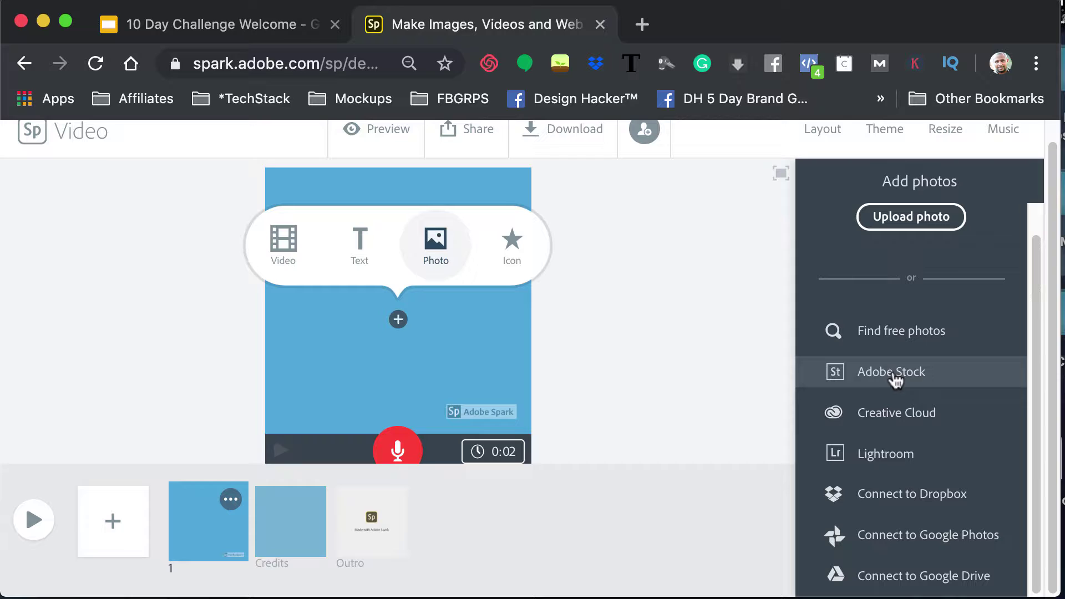
- Search free photos for 'music' and place the vinyl records photo on slide 1
click(875, 339)
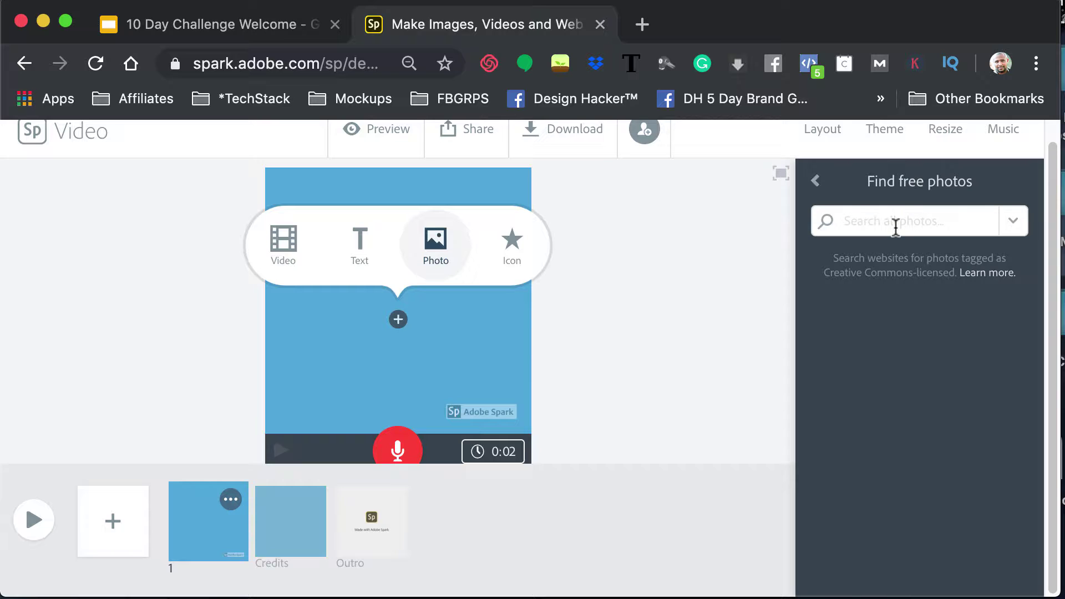
text(music)
key(Return)
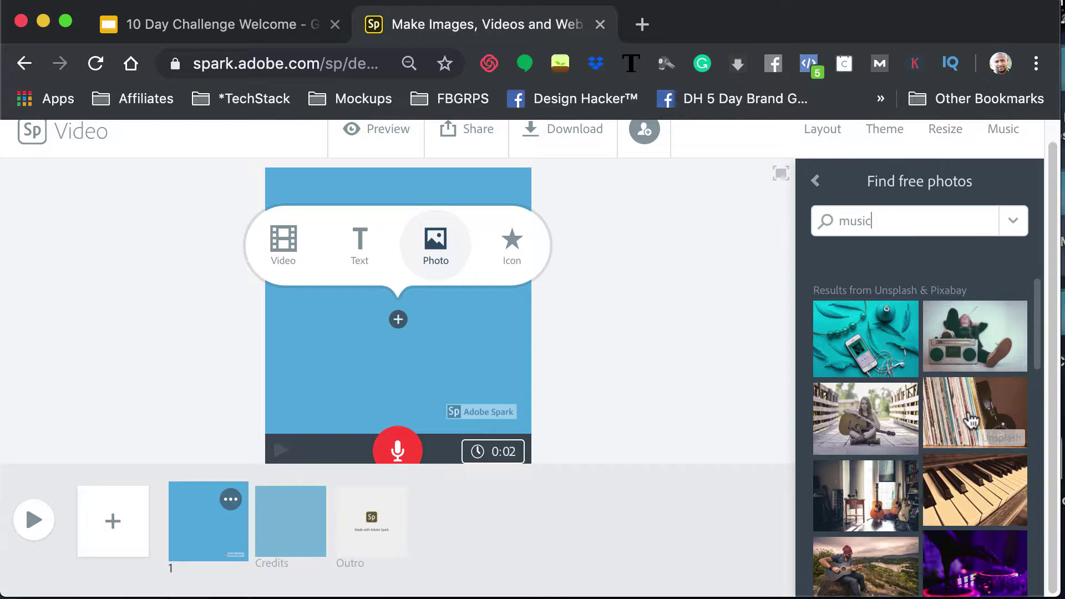
click(968, 416)
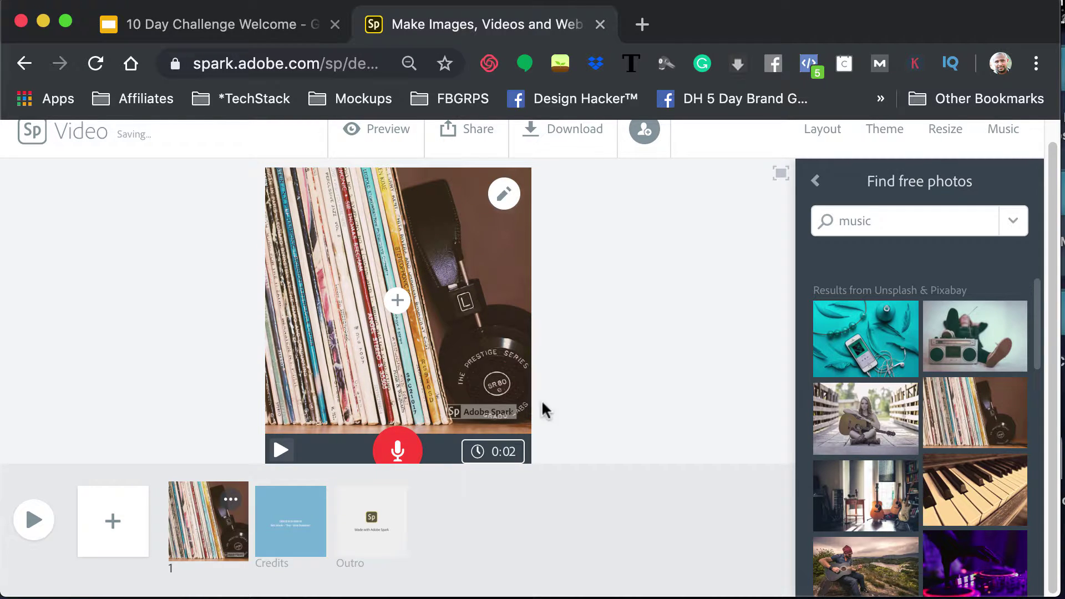
- Zoom the photo to fill the slide and lengthen the slide to 0:10
click(502, 206)
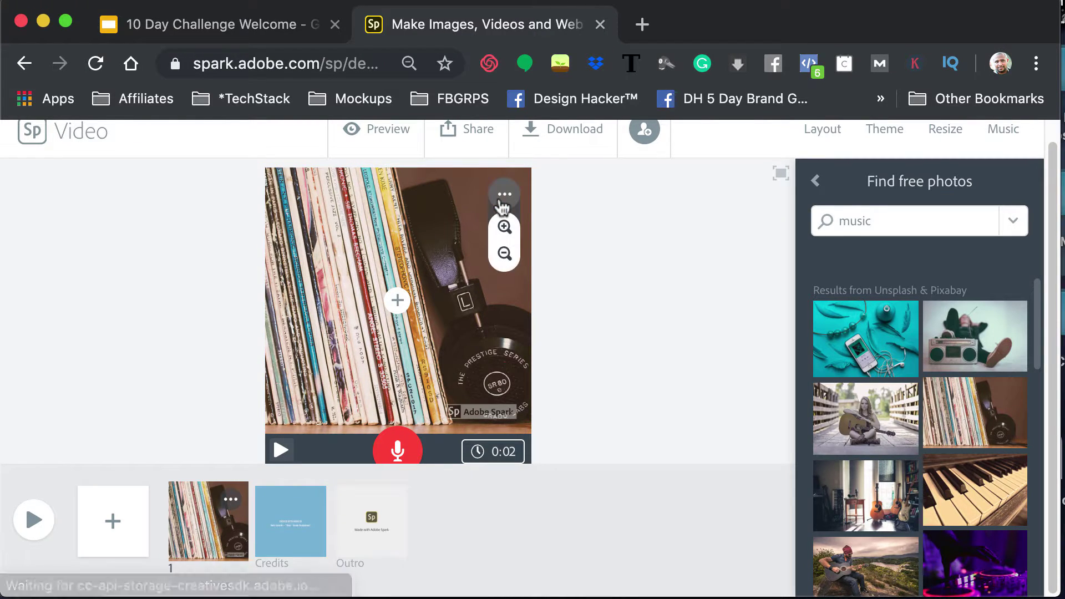
click(504, 228)
click(504, 256)
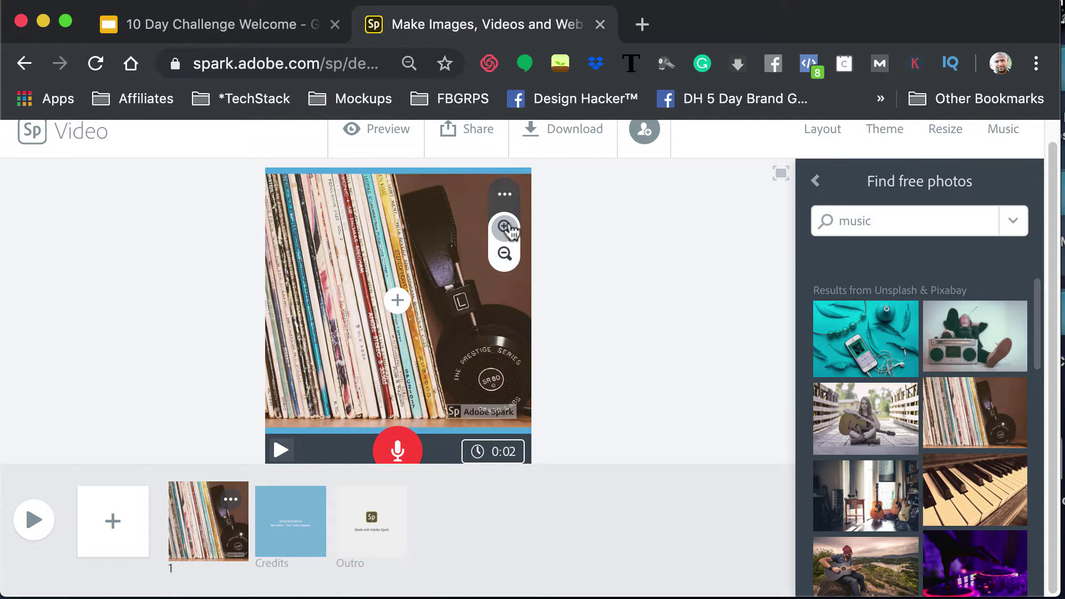
click(506, 227)
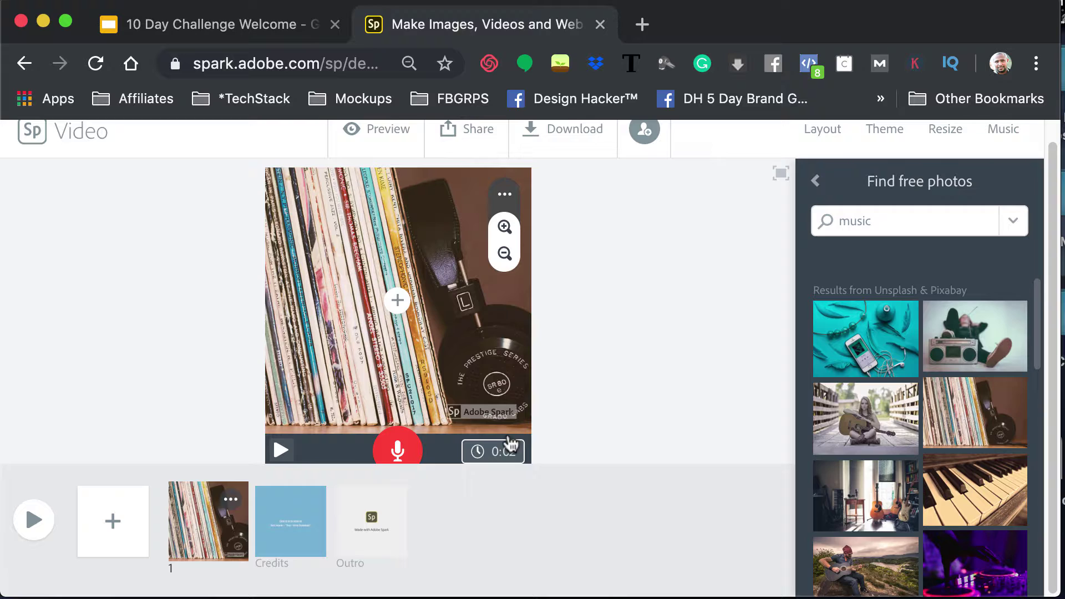
click(503, 450)
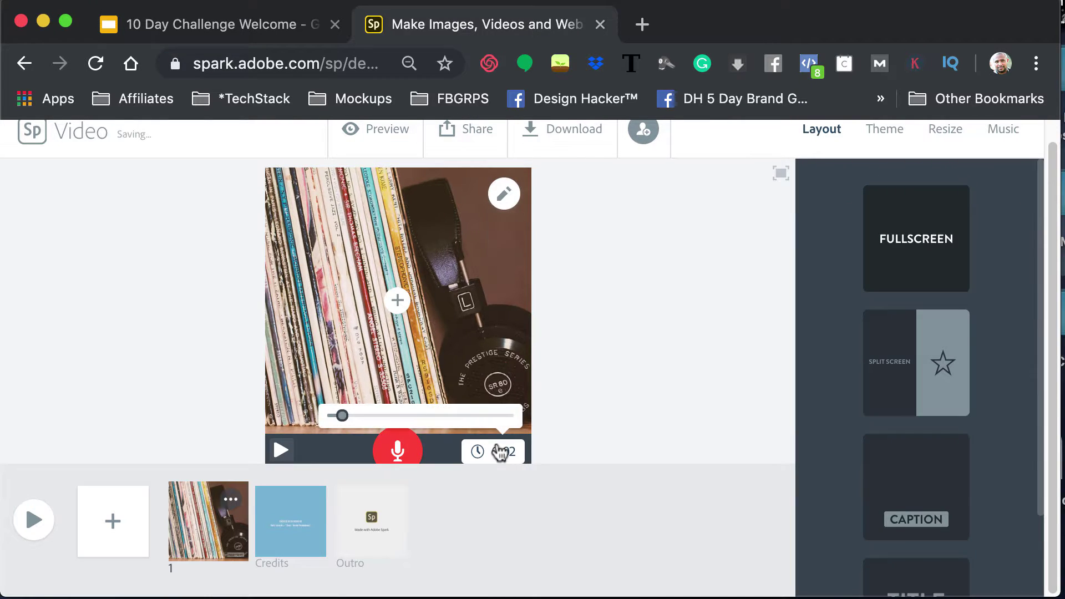
drag(343, 415, 389, 422)
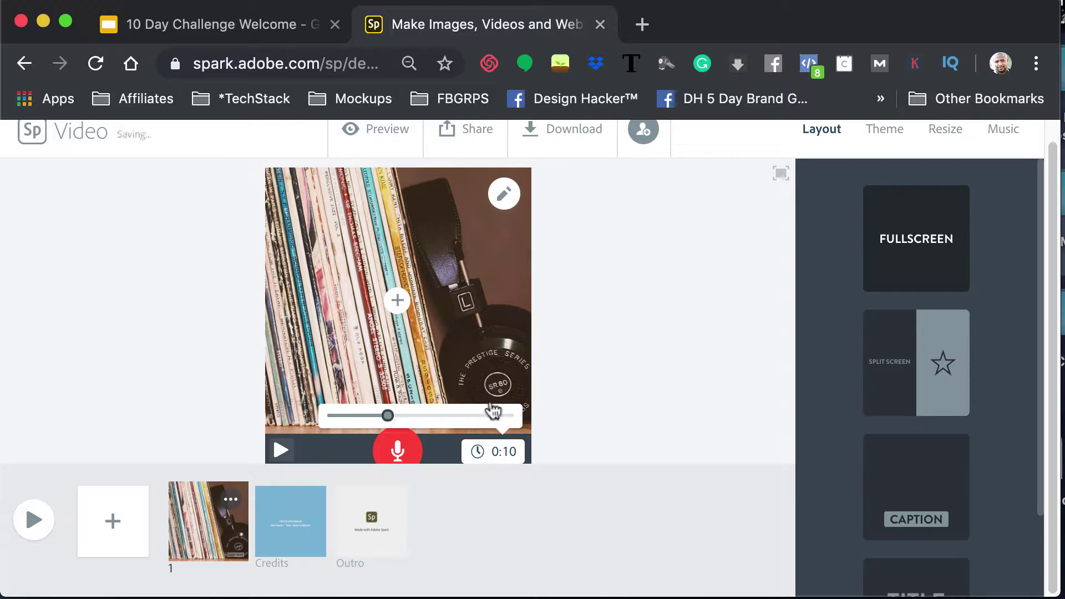
click(309, 508)
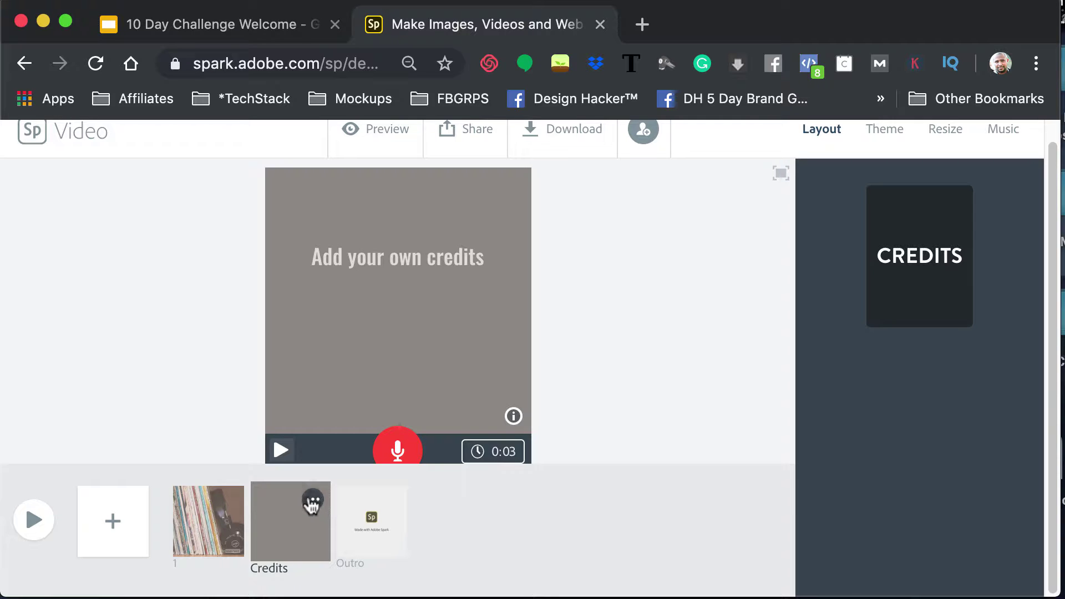
- Check the Outro and Credits slides, then return to the first slide
click(403, 508)
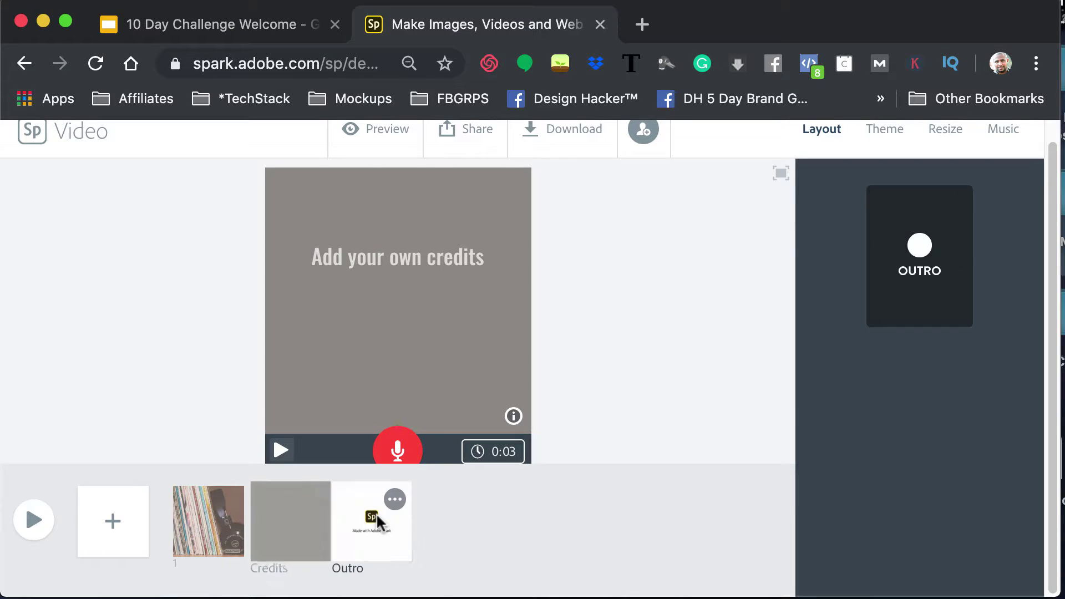
click(294, 530)
click(222, 518)
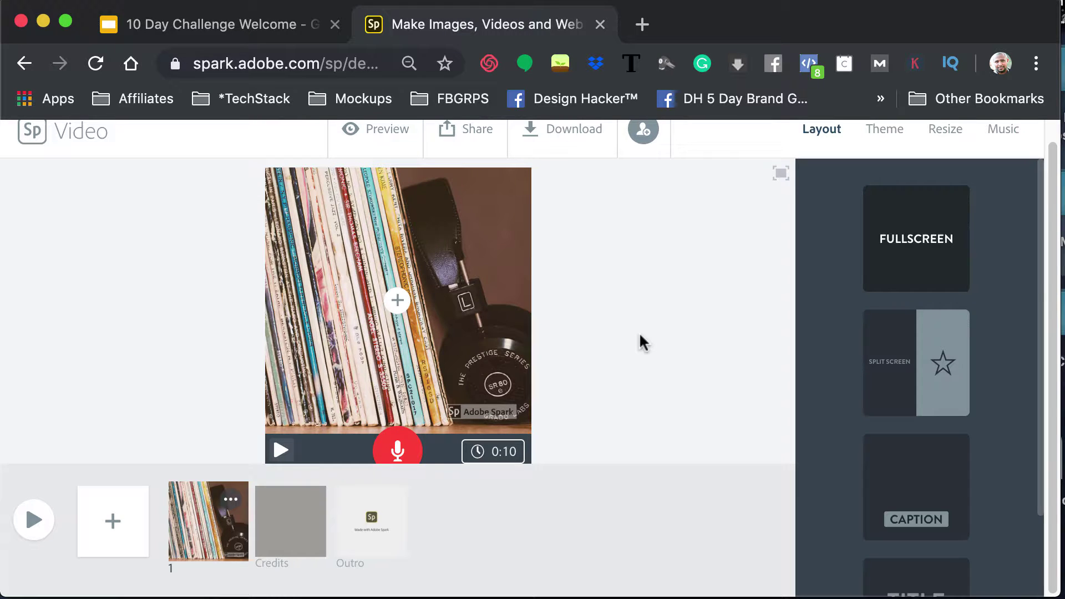
scroll(400, 307, up, 1)
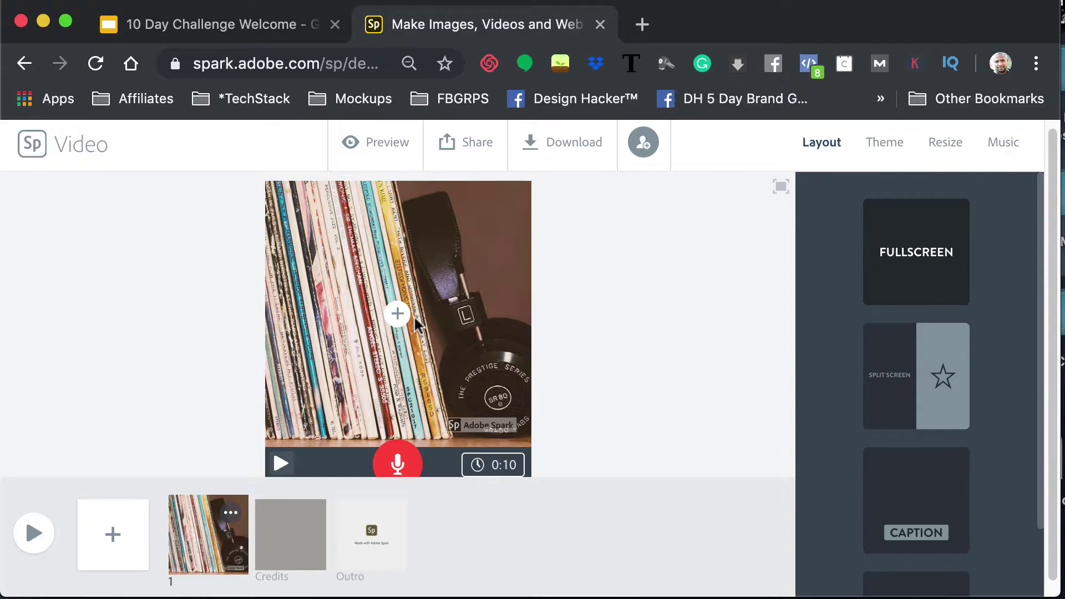
- Add a text box reading "Thank You for Your Support!" to the first slide
click(397, 318)
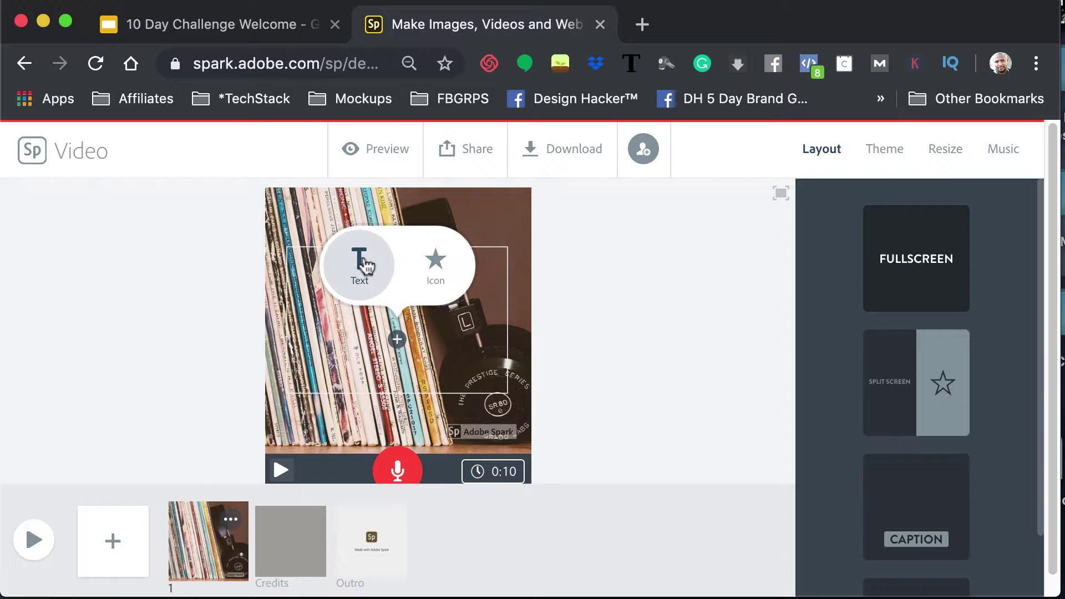
click(362, 265)
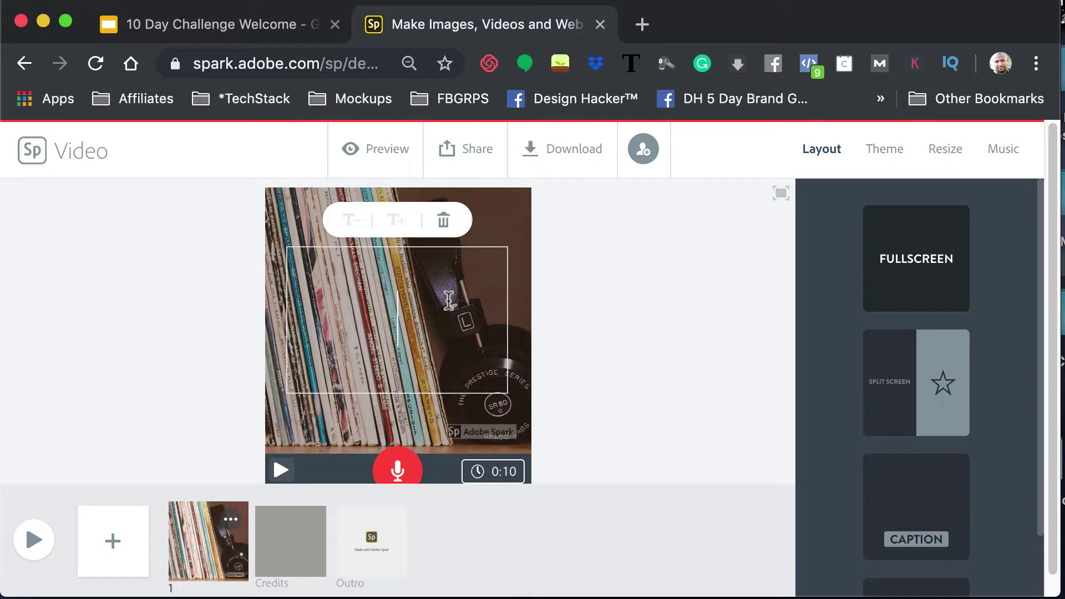
text("Thank)
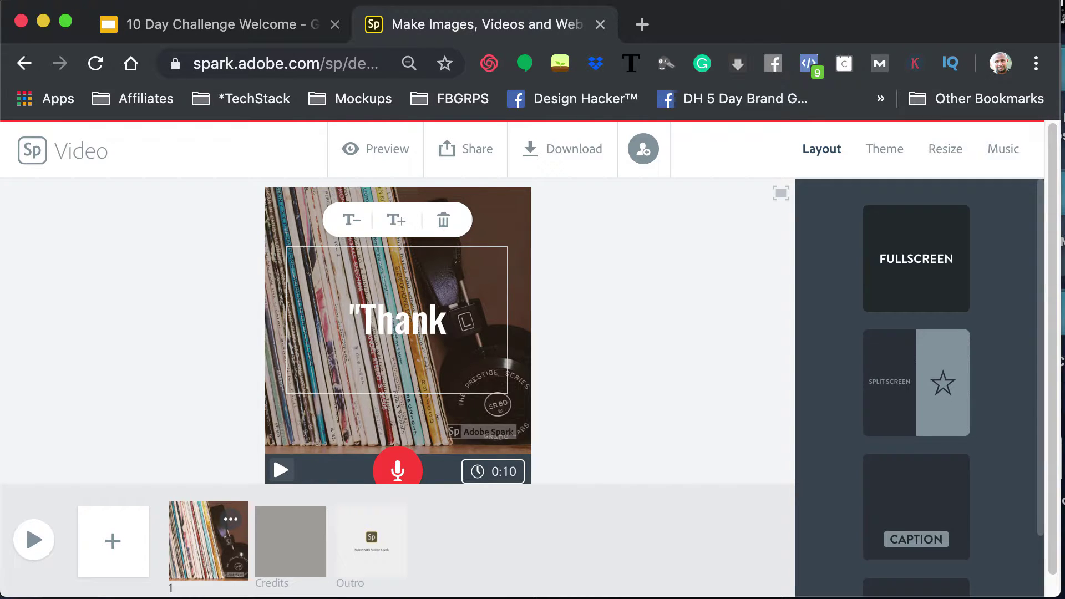
text( You for Yo)
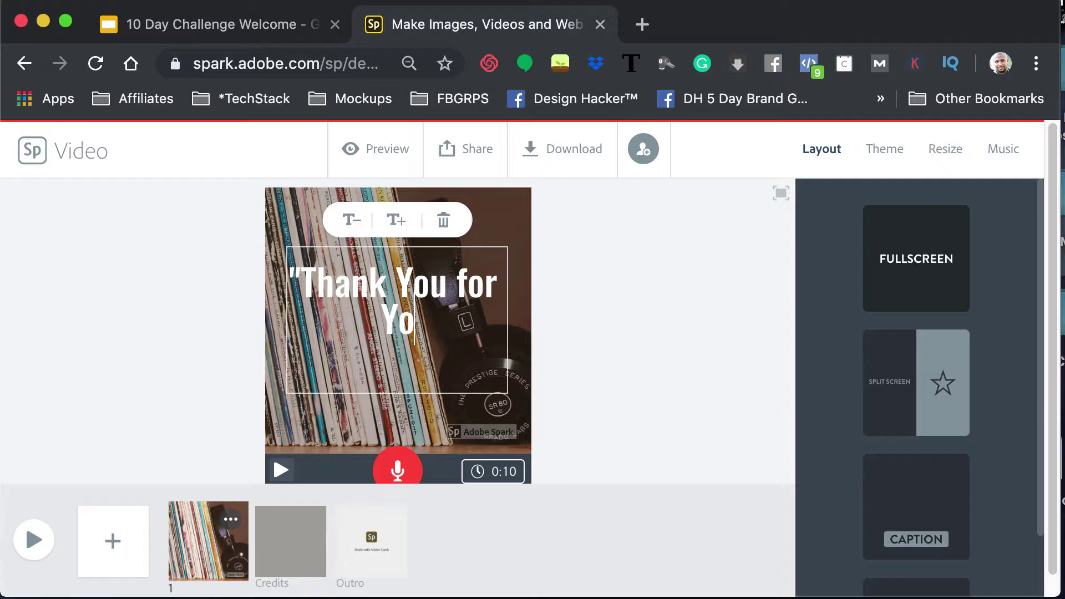
text(ur Support)
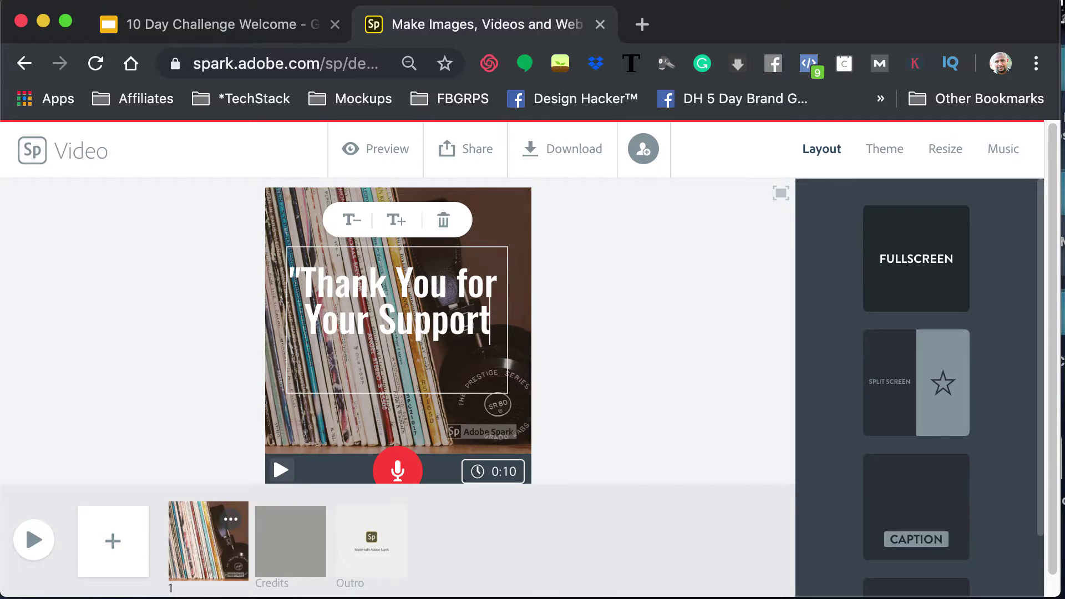
text(!")
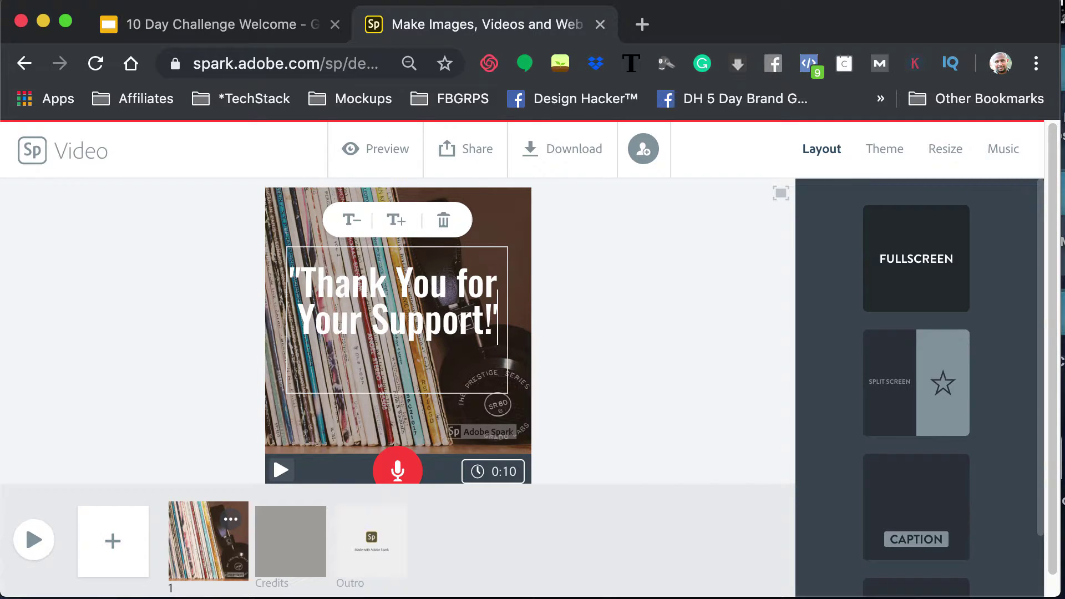
key(BackSpace)
text(")
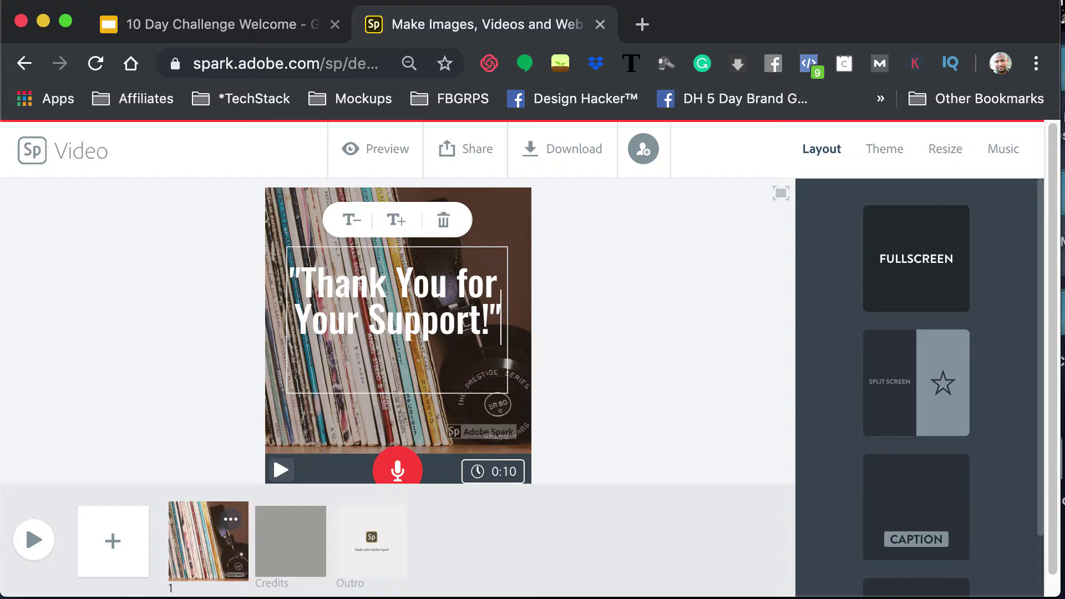
click(543, 293)
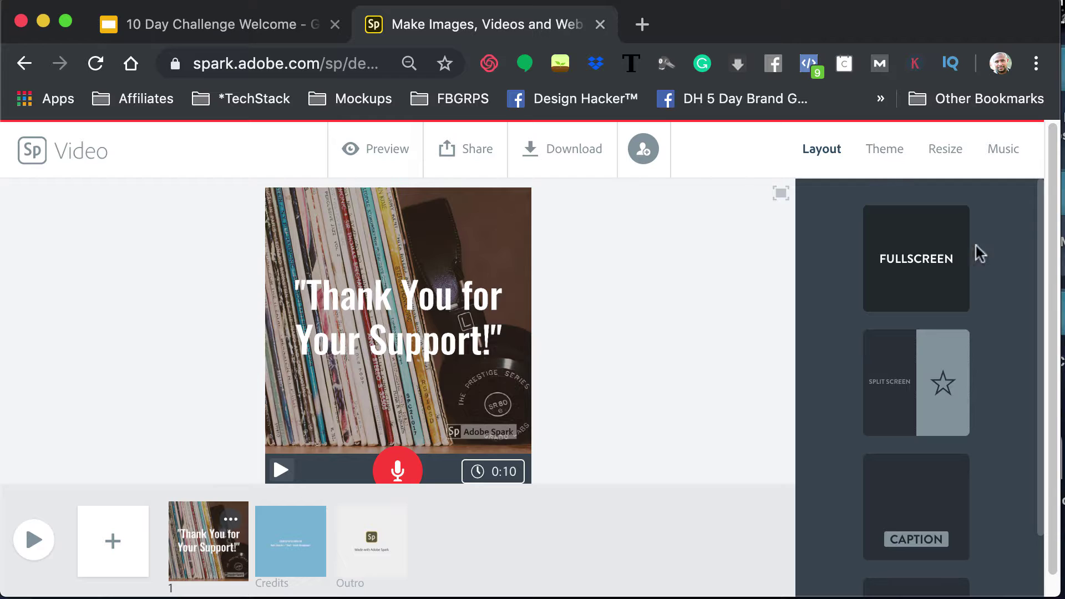
- Try split-screen, caption and title-and-text layouts, settling on Fullscreen for slide 1
scroll(941, 262, down, 2)
scroll(943, 261, up, 2)
click(925, 377)
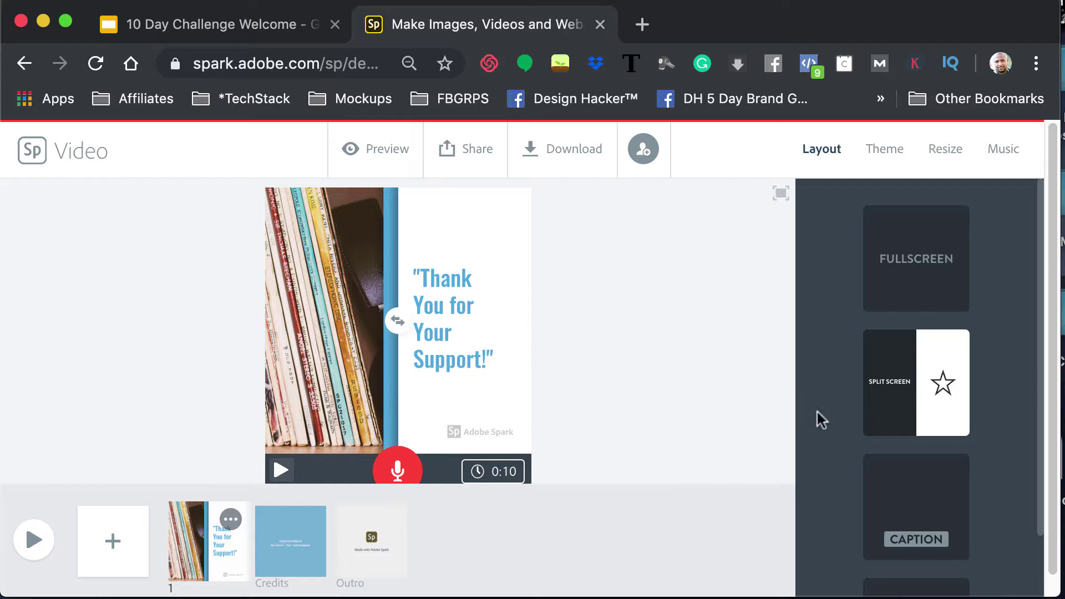
scroll(873, 356, down, 3)
click(904, 380)
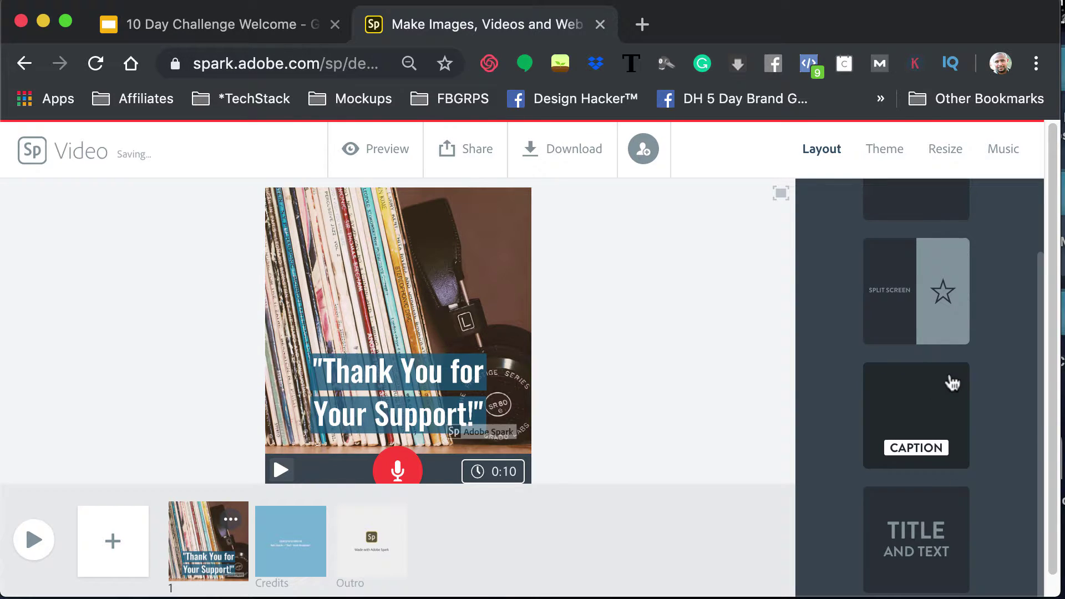
scroll(943, 400, down, 1)
click(921, 522)
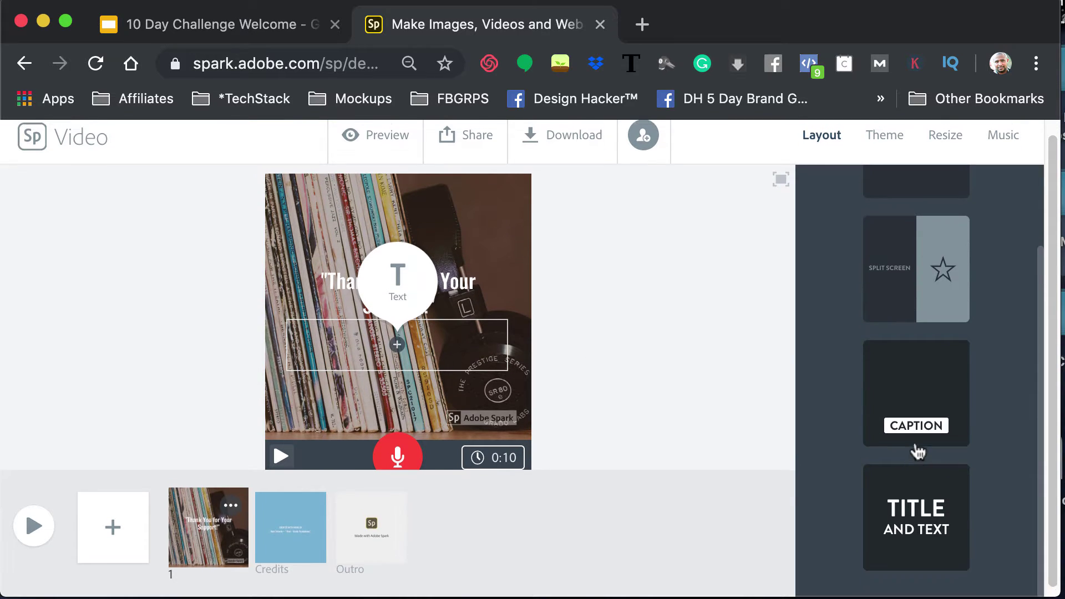
click(931, 210)
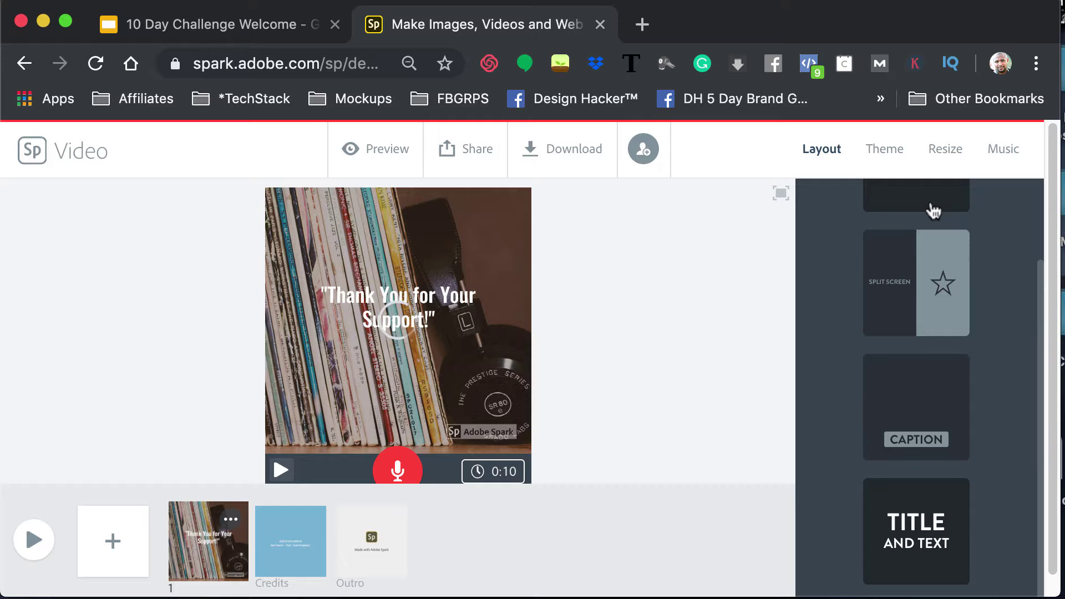
scroll(934, 210, up, 2)
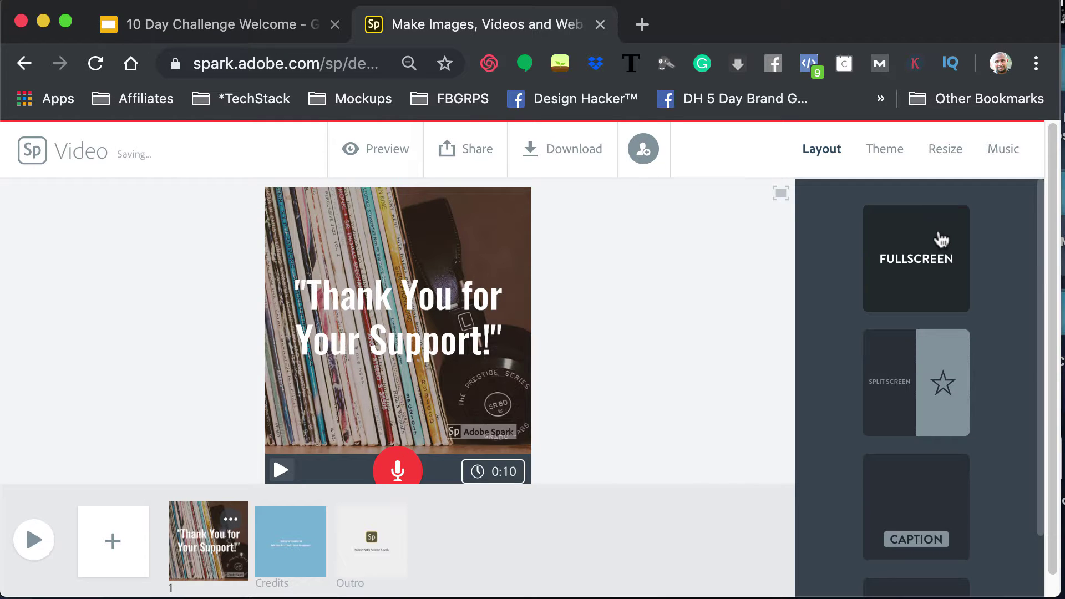
- Try the Tidal, Elevate and Focus themes, previewing the slide with each
click(886, 158)
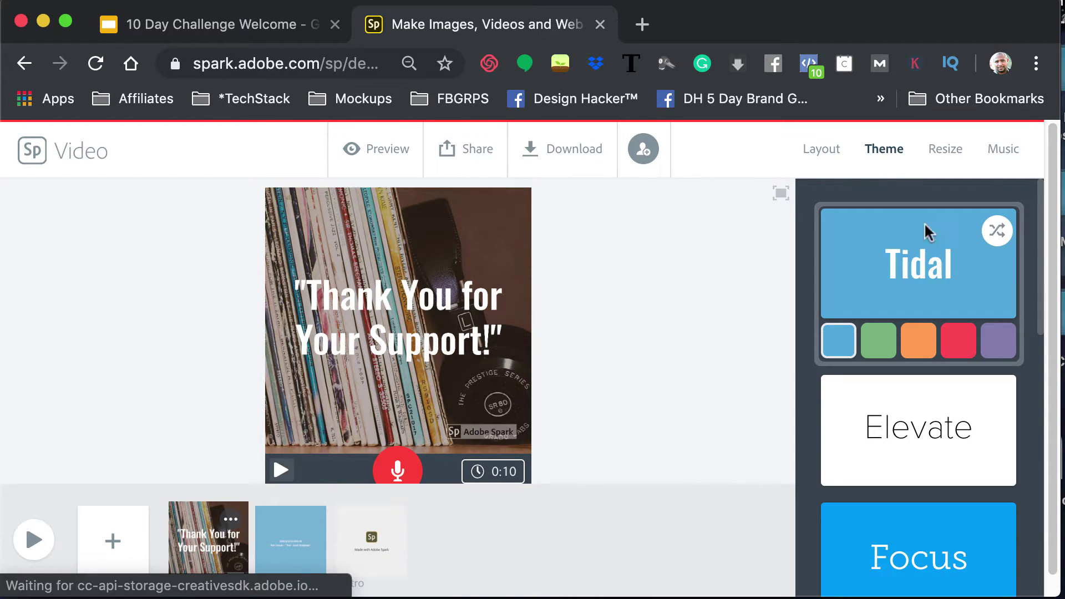
scroll(939, 280, down, 2)
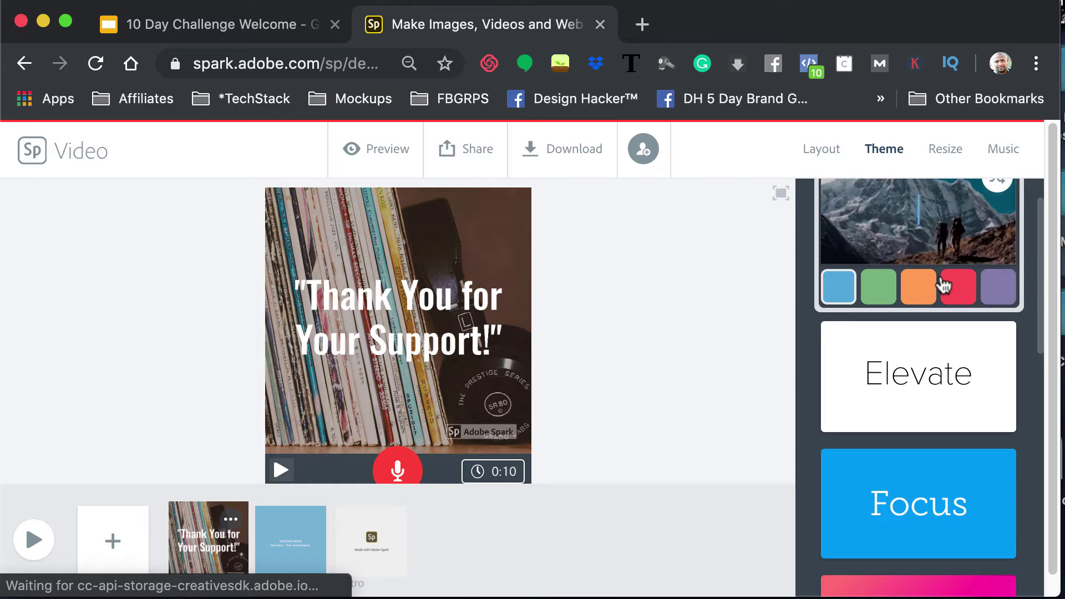
click(878, 299)
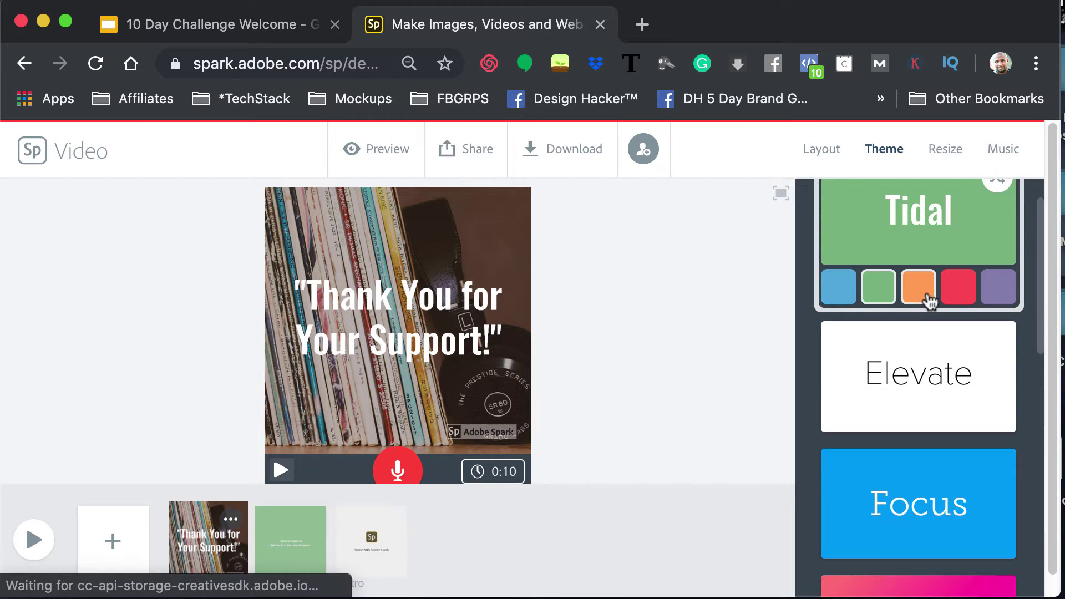
click(937, 368)
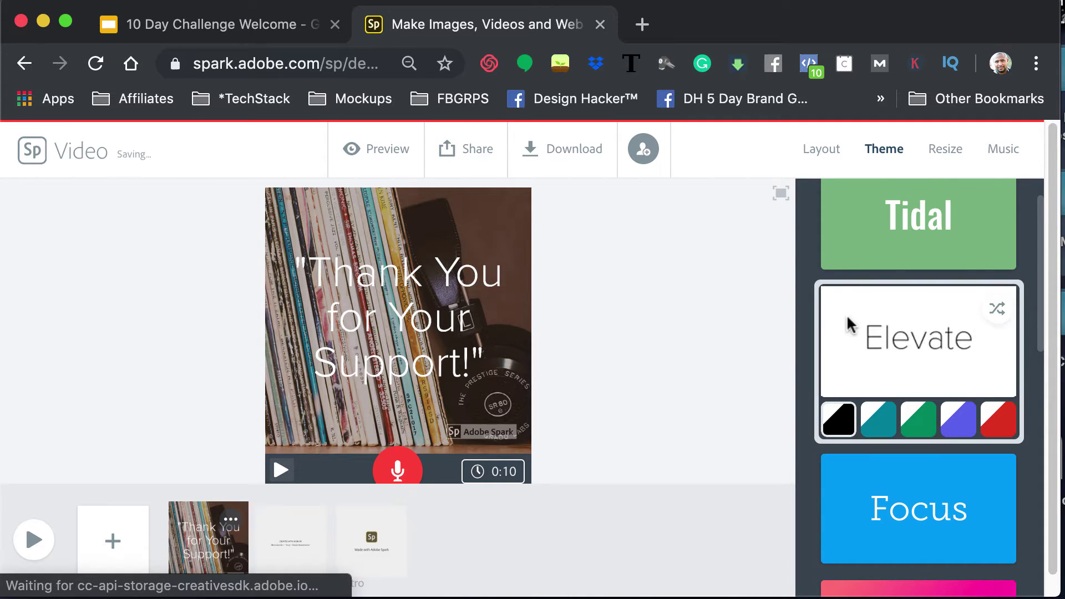
click(281, 471)
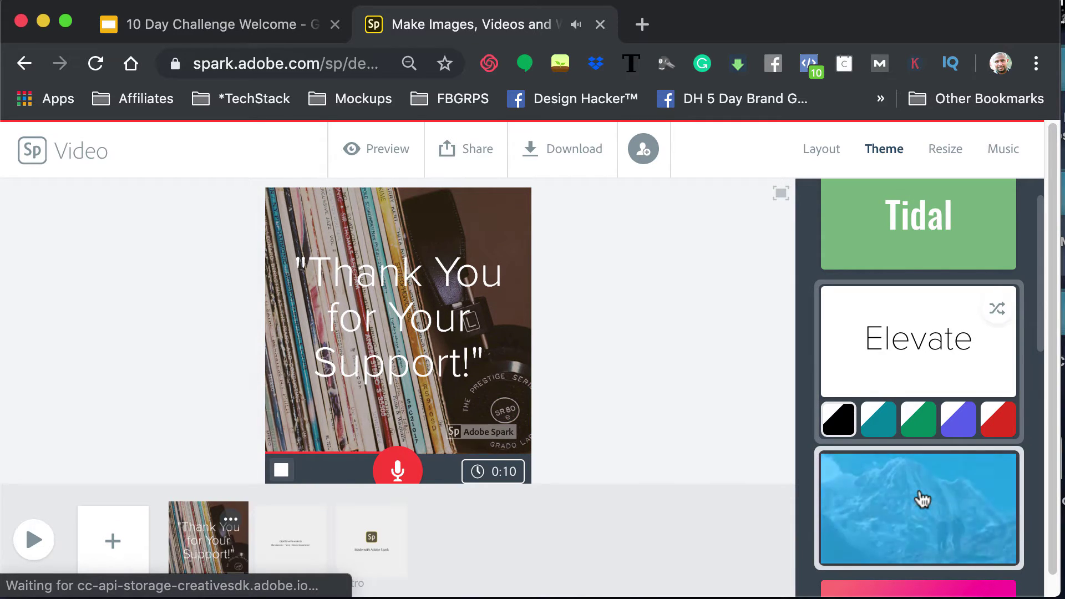
click(920, 497)
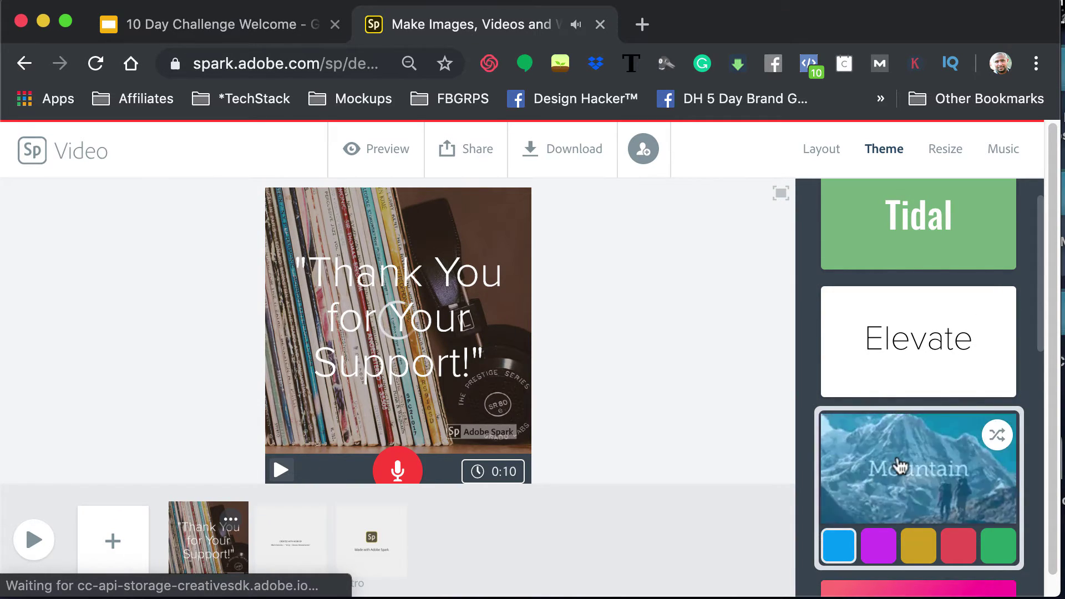
scroll(899, 466, down, 4)
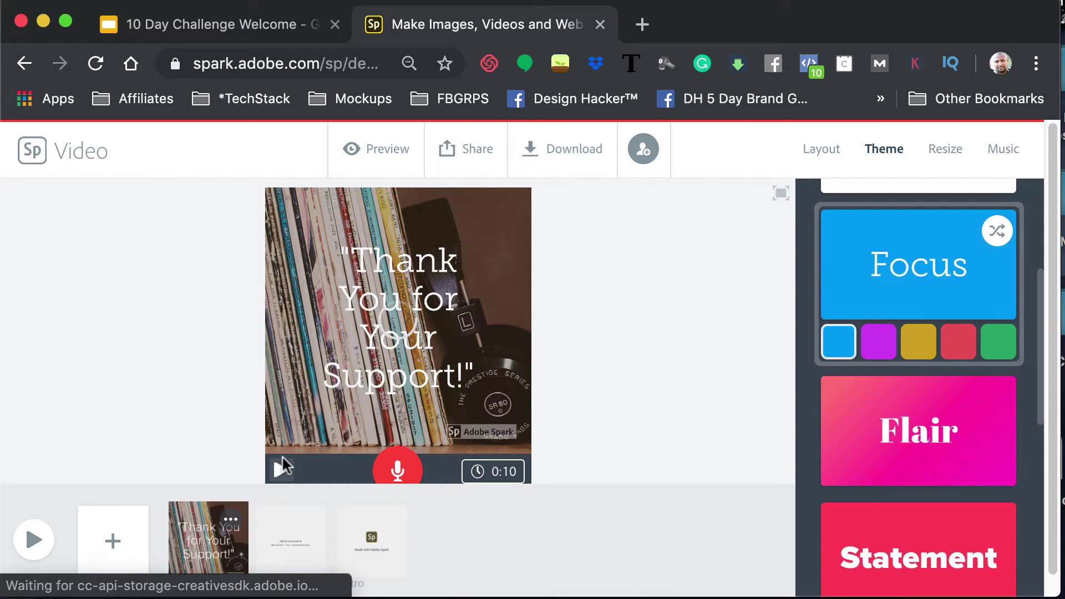
click(281, 468)
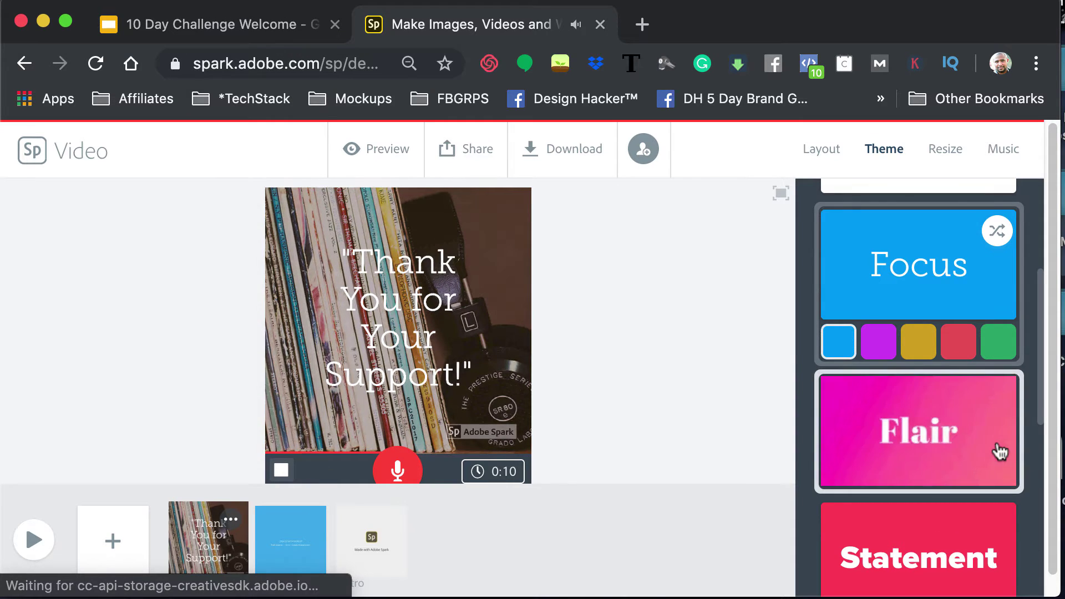
- Try Statement, then apply the Mega theme and preview the slide
scroll(1001, 457, down, 1)
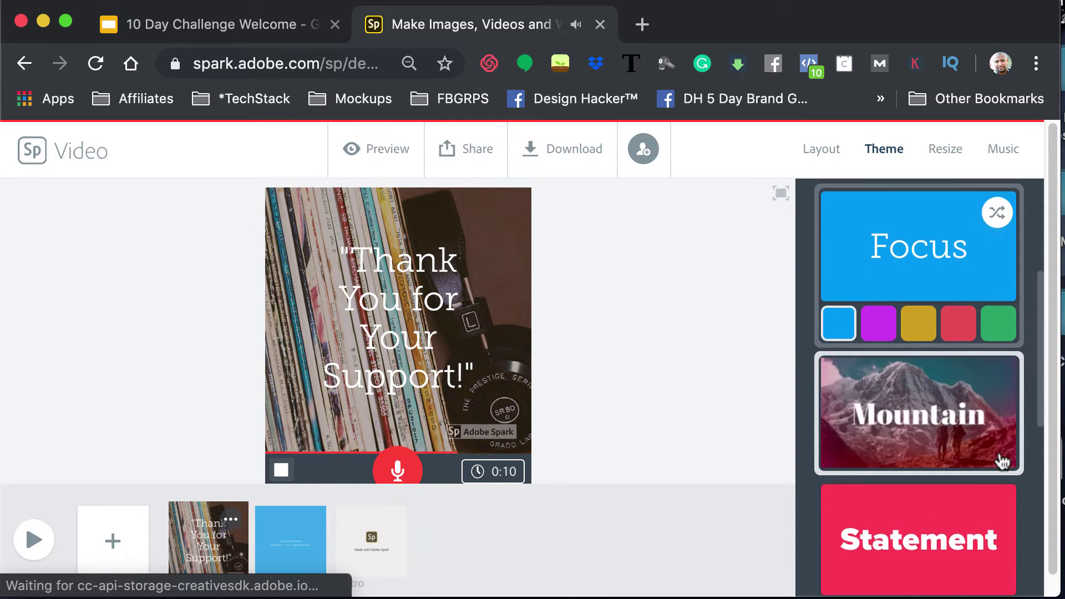
scroll(1001, 460, down, 3)
click(963, 393)
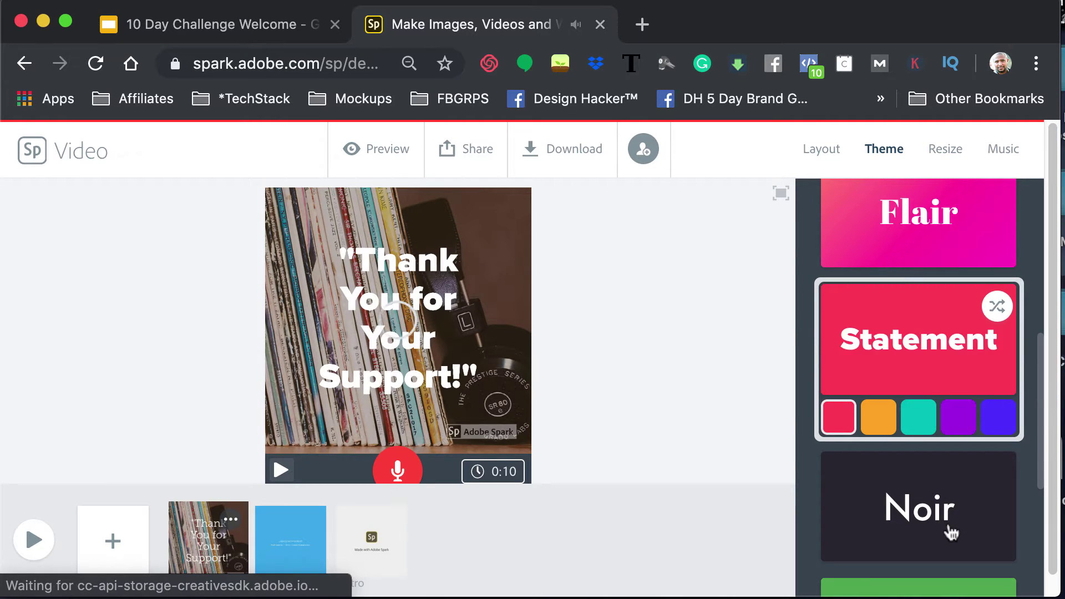
scroll(951, 533, down, 3)
click(934, 444)
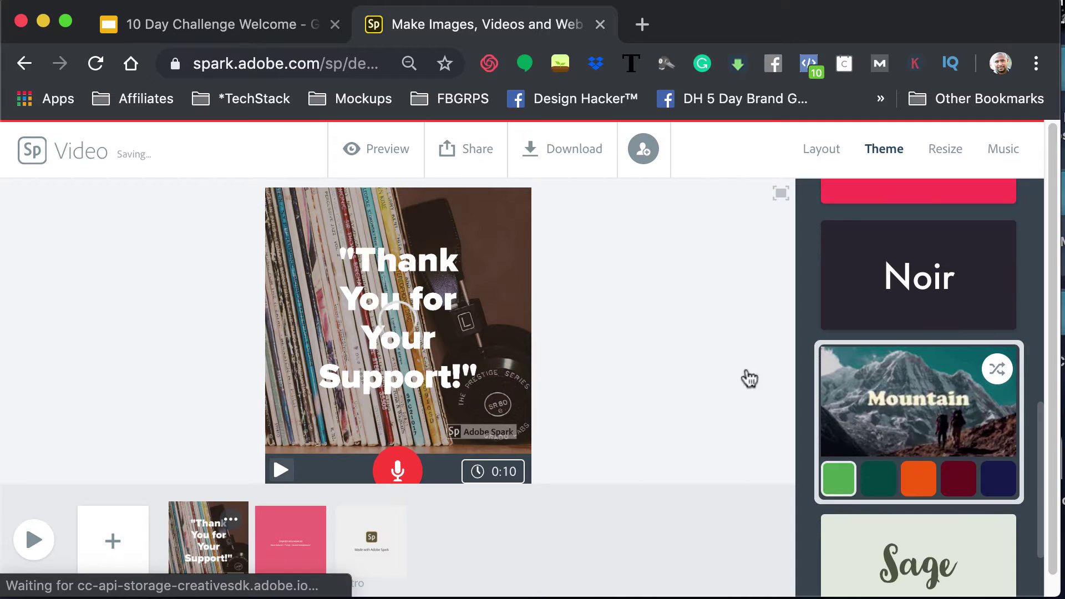
click(282, 471)
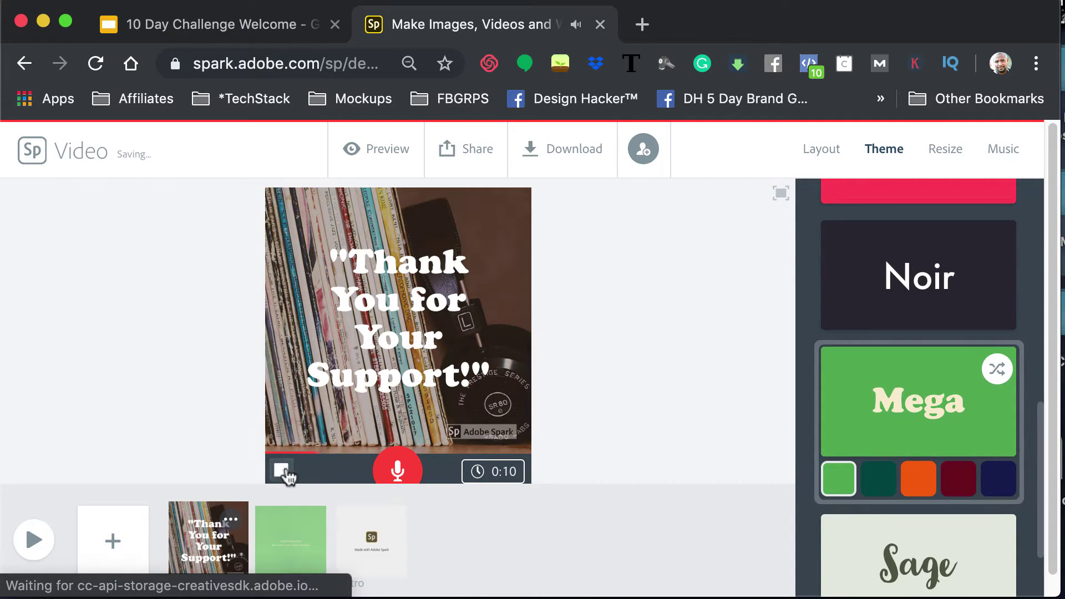
click(284, 472)
- Resize the video to Widescreen and show the background music choices
click(949, 154)
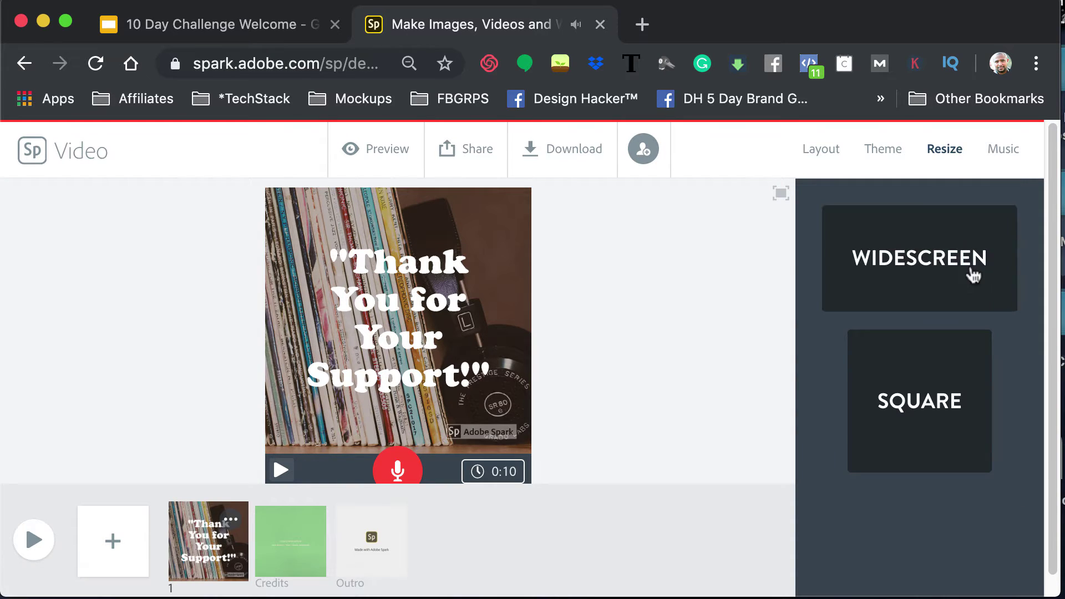
click(936, 246)
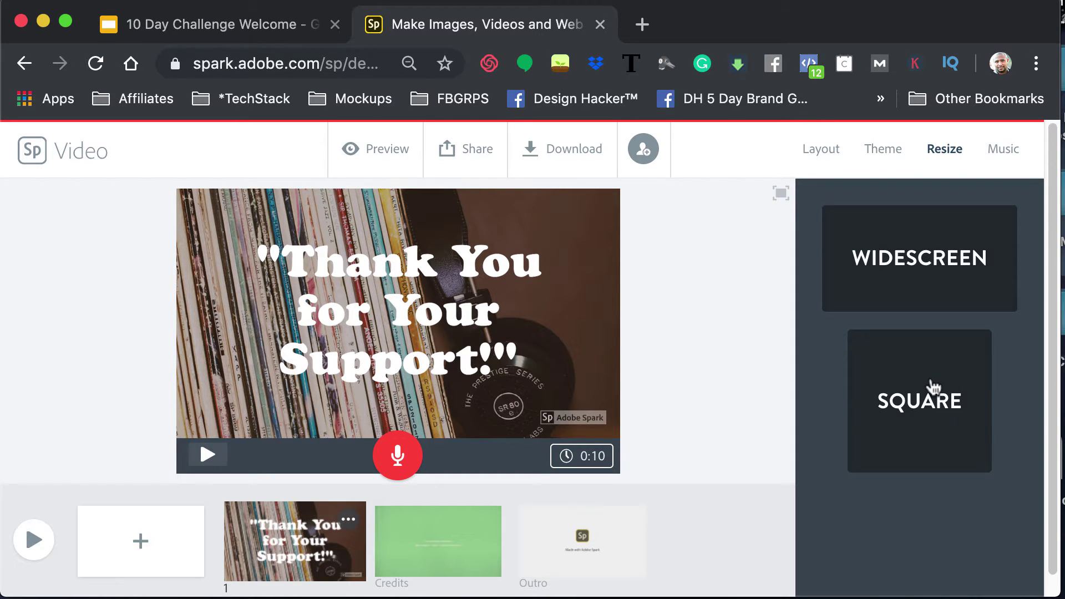
click(1010, 161)
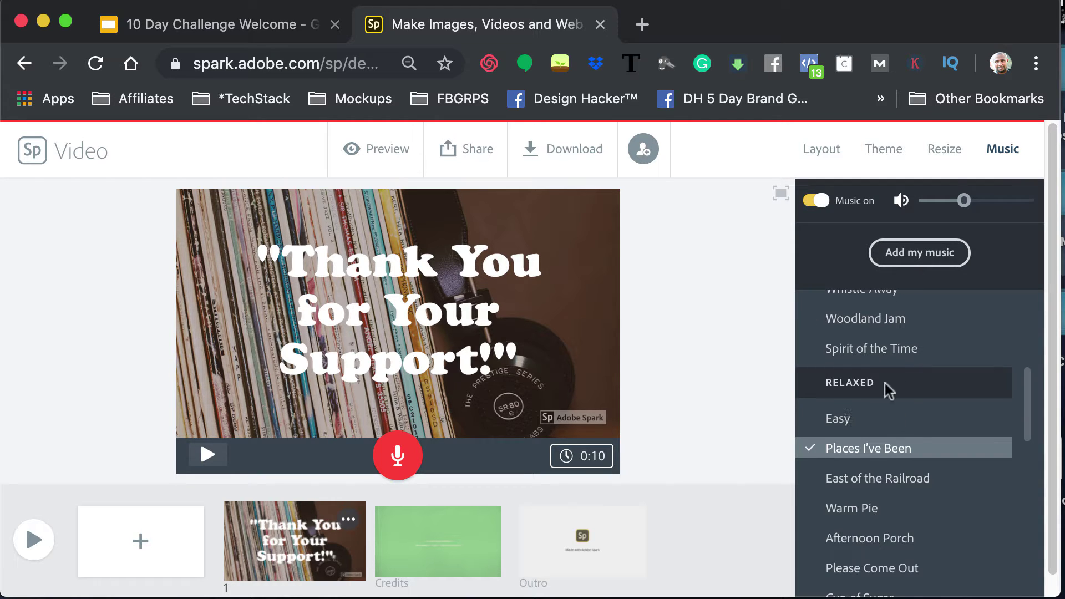
scroll(882, 360, down, 5)
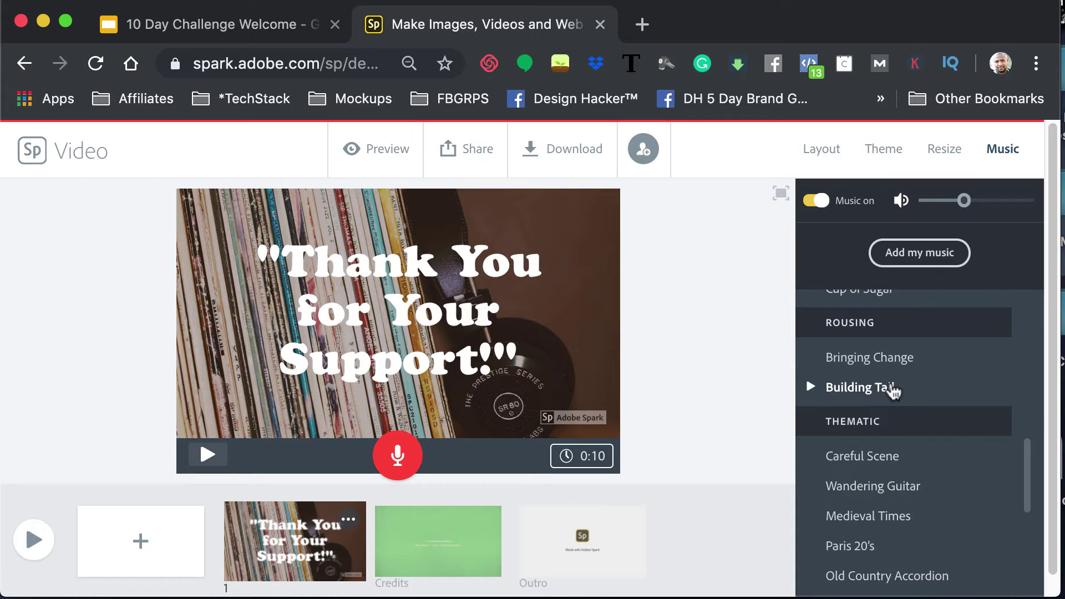
scroll(893, 391, down, 1)
scroll(904, 398, down, 2)
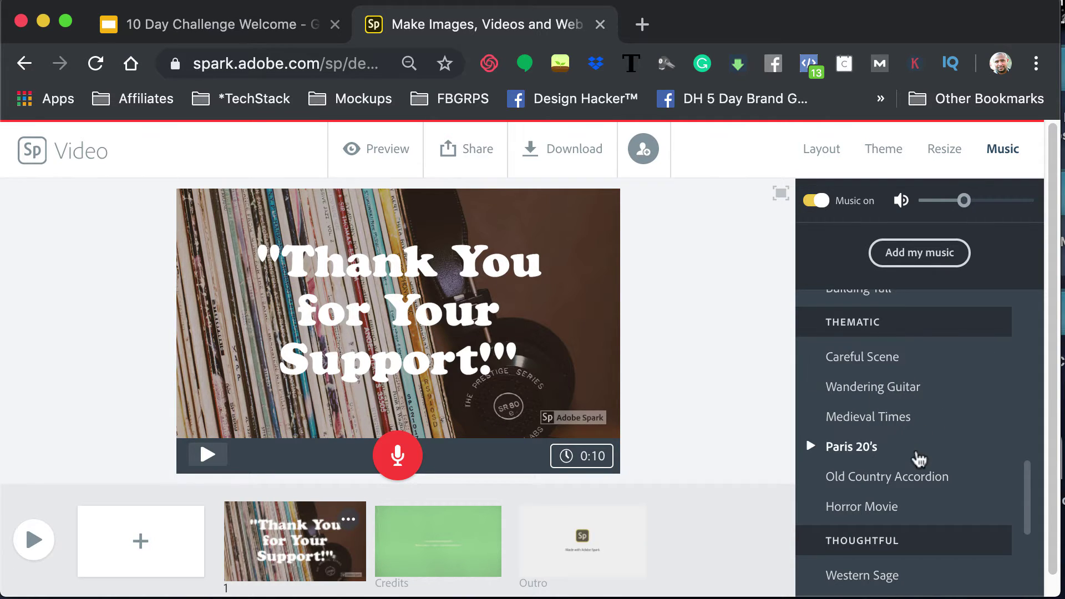
scroll(750, 417, down, 1)
scroll(939, 411, down, 5)
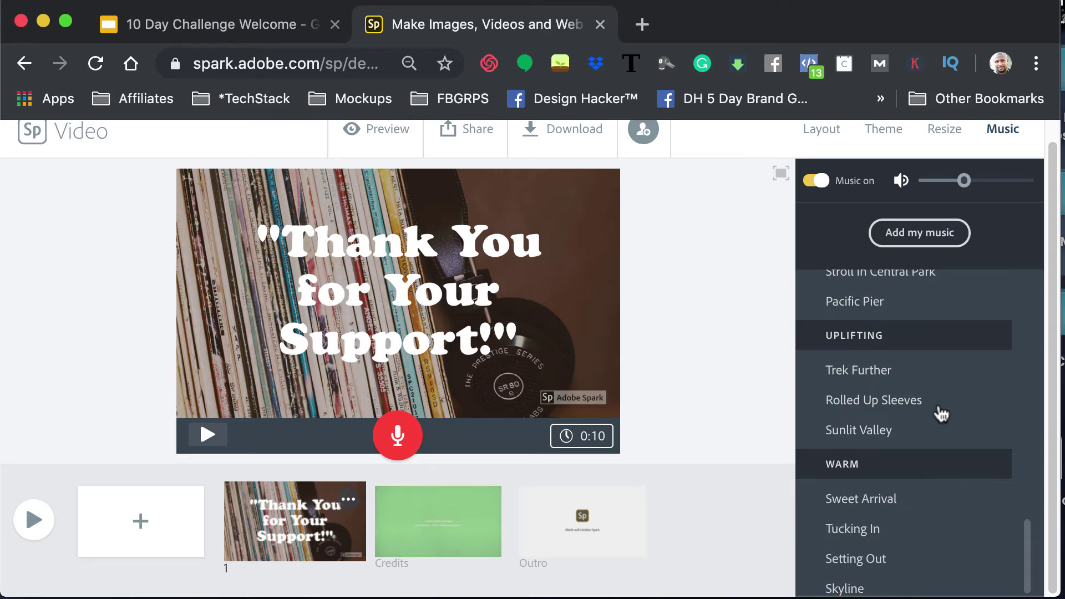
scroll(741, 388, up, 1)
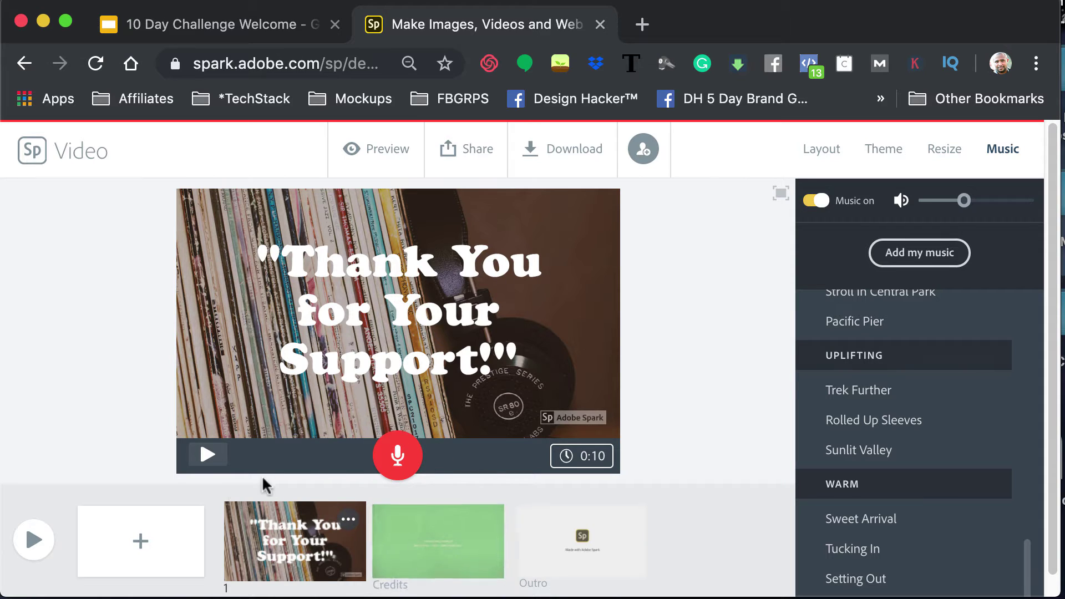
click(35, 539)
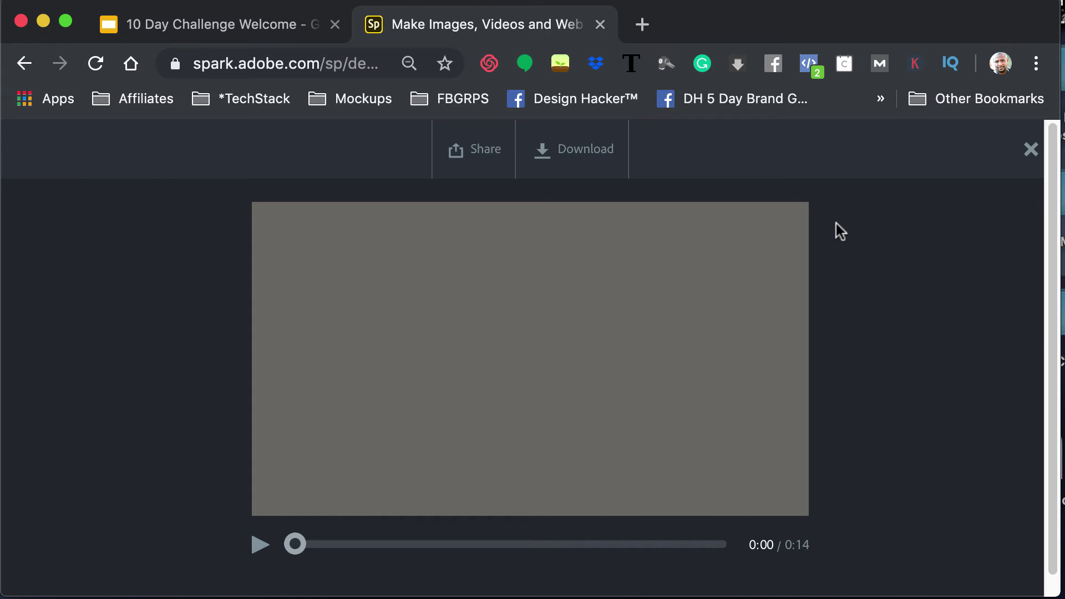
click(1030, 151)
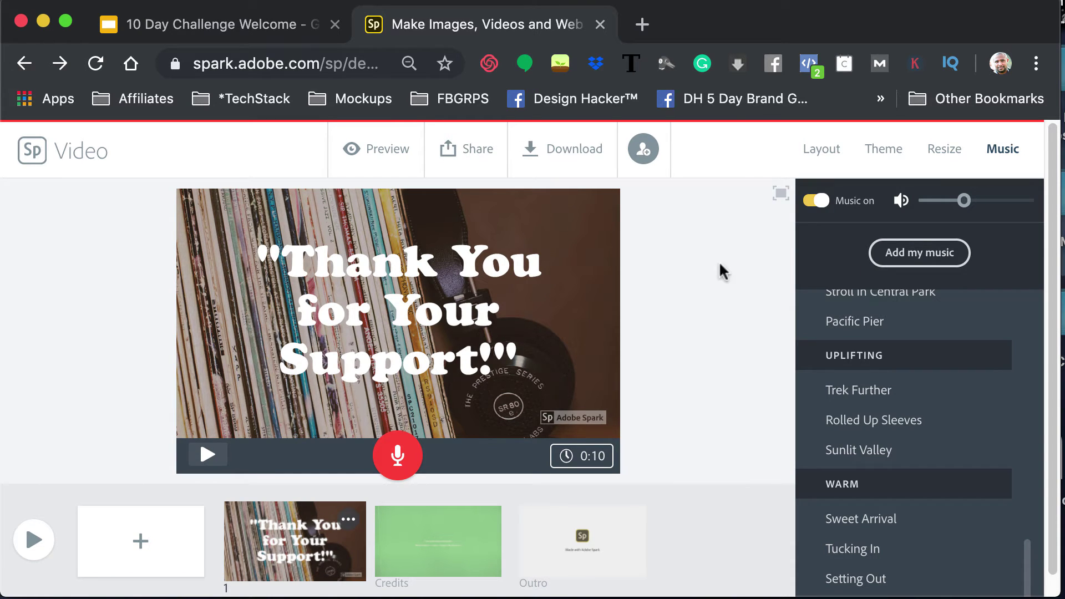
- Show the Fullscreen, Split Screen and Caption layout choices for the thank-you slide
click(815, 169)
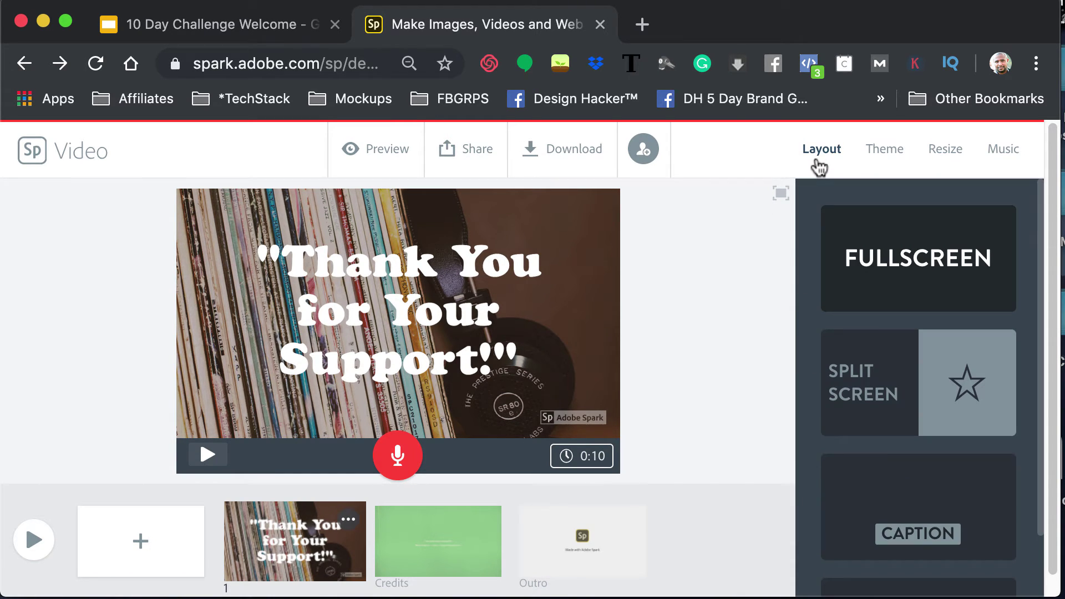